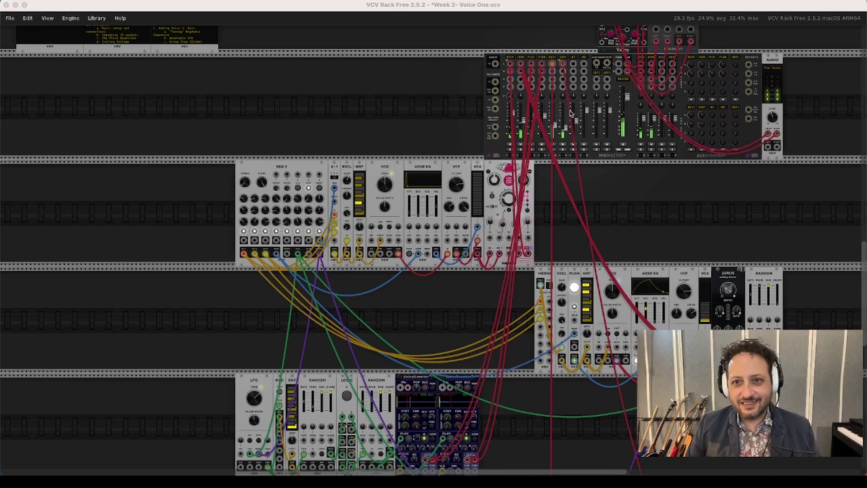
# - Zoom in on the first voice and box-select its whole row of modules
pyautogui.moveTo(576, 110)
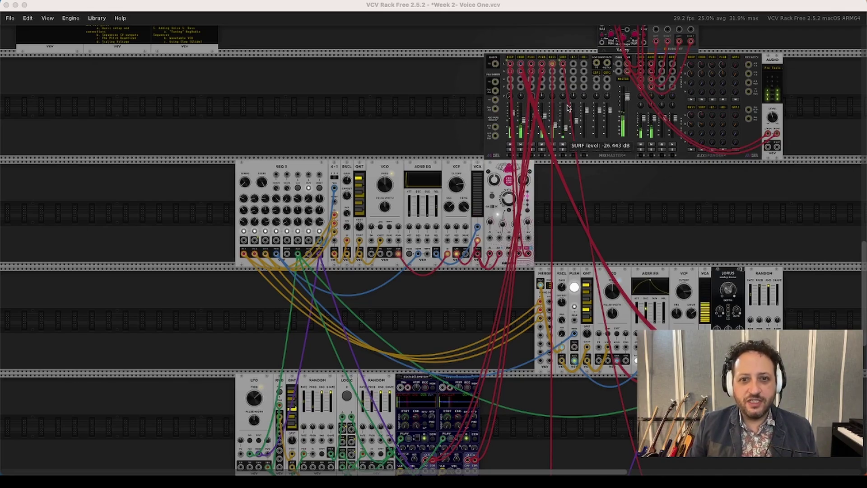
pyautogui.scroll(4, 569, 107)
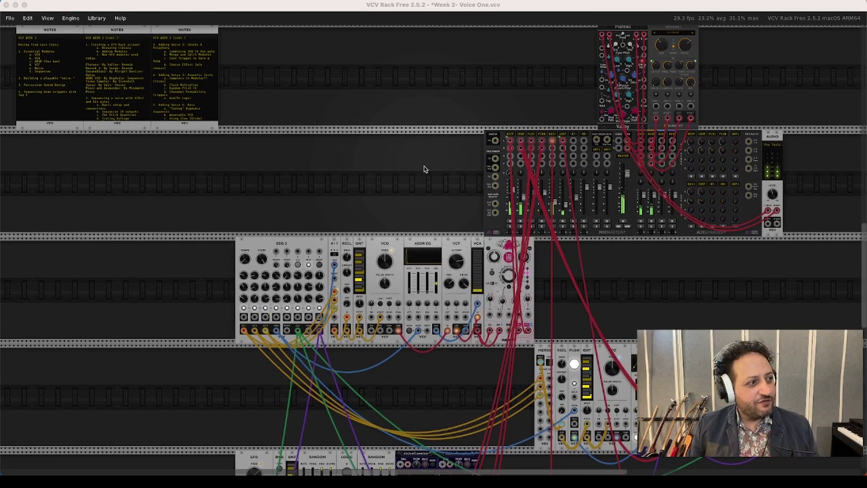
pyautogui.click(499, 174)
pyautogui.scroll(-3, 498, 174)
pyautogui.keyDown('ctrl'); pyautogui.scroll(5, 522, 165); pyautogui.keyUp('ctrl')
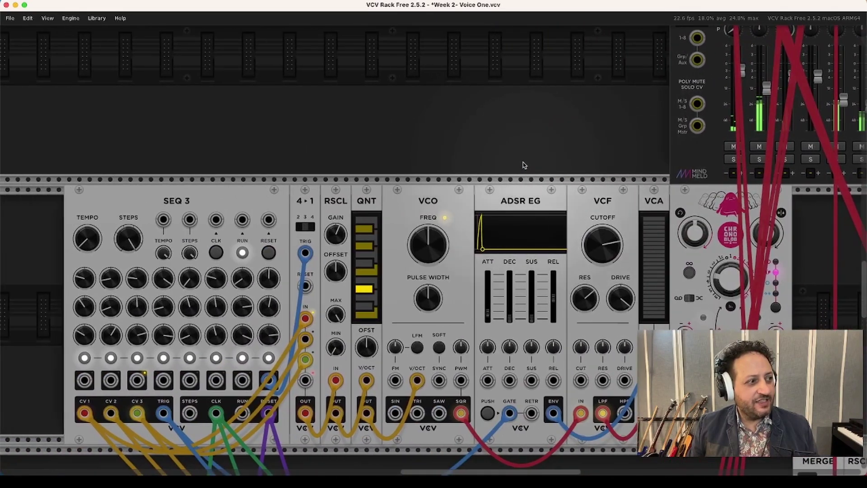
pyautogui.moveTo(809, 199); pyautogui.dragTo(184, 236)
# - Solo MixMaster's BEEP channel and reselect just the SEQ 3 module
pyautogui.hscroll(3, 684, 162)
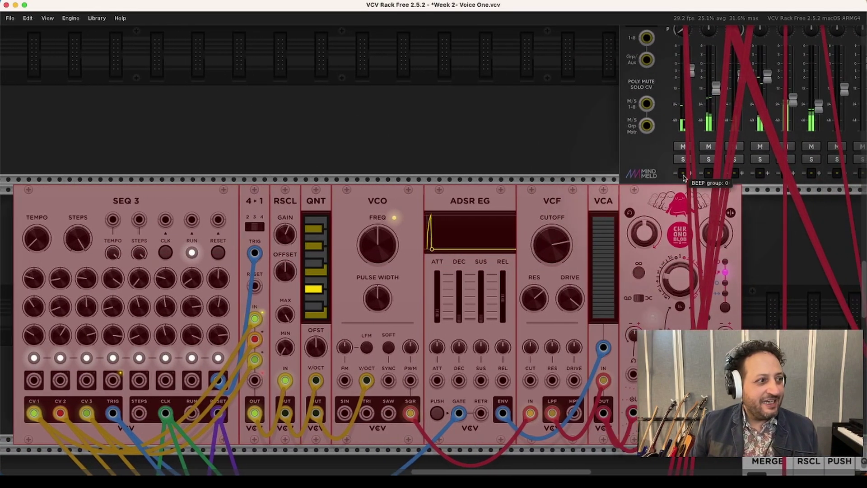
pyautogui.click(682, 159)
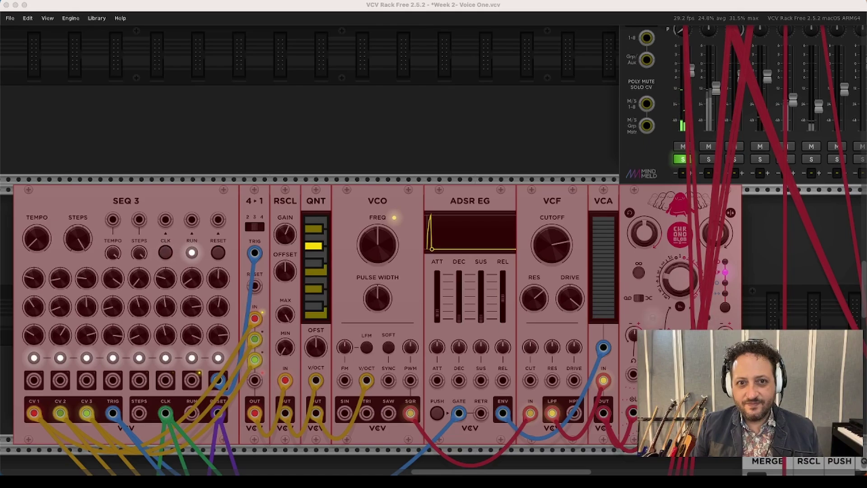
pyautogui.press('super+Tab')
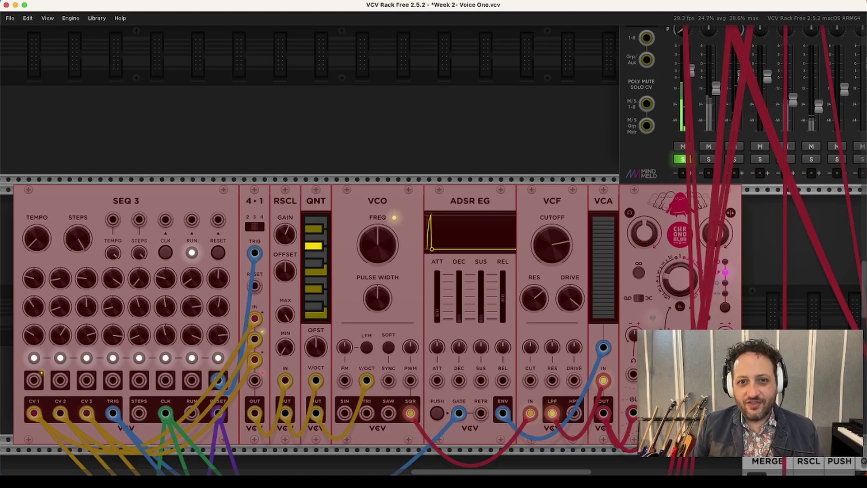
pyautogui.press('super+Tab')
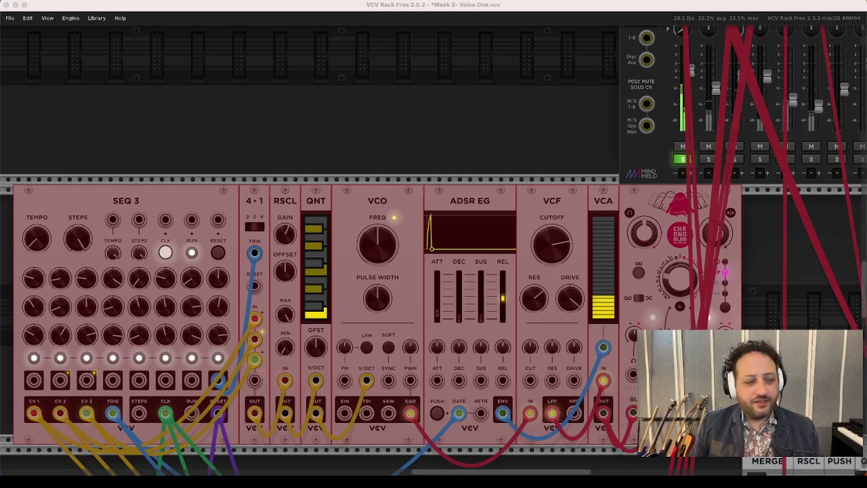
pyautogui.click(156, 199)
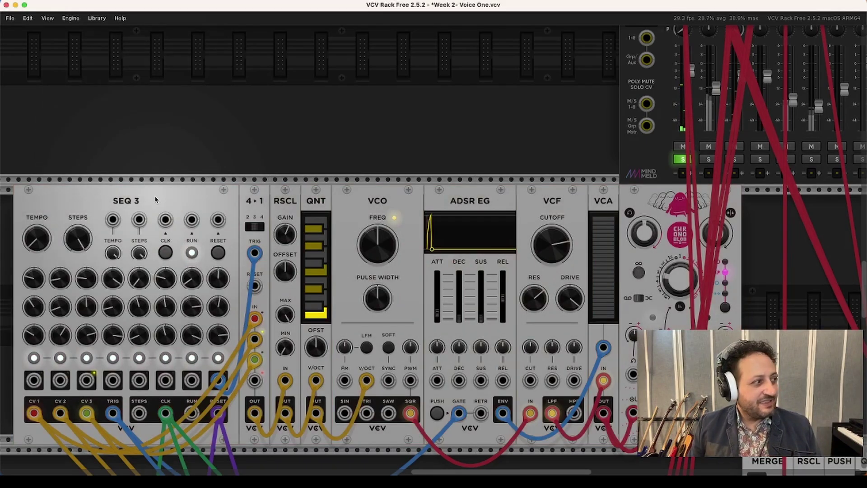
pyautogui.moveTo(157, 156); pyautogui.dragTo(158, 213)
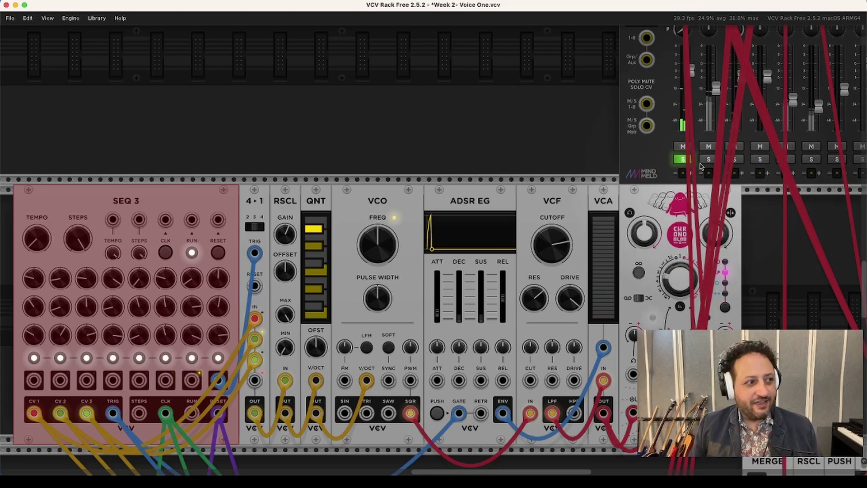
# - Move the Audio module from the top row to the middle row beside the VCO
pyautogui.scroll(-5, 524, 151)
pyautogui.hscroll(8, 732, 222)
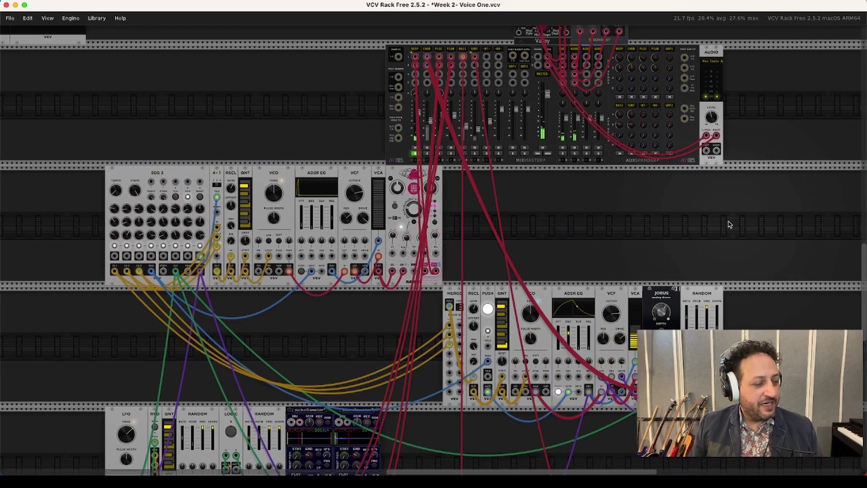
pyautogui.moveTo(710, 117)
pyautogui.moveTo(716, 135)
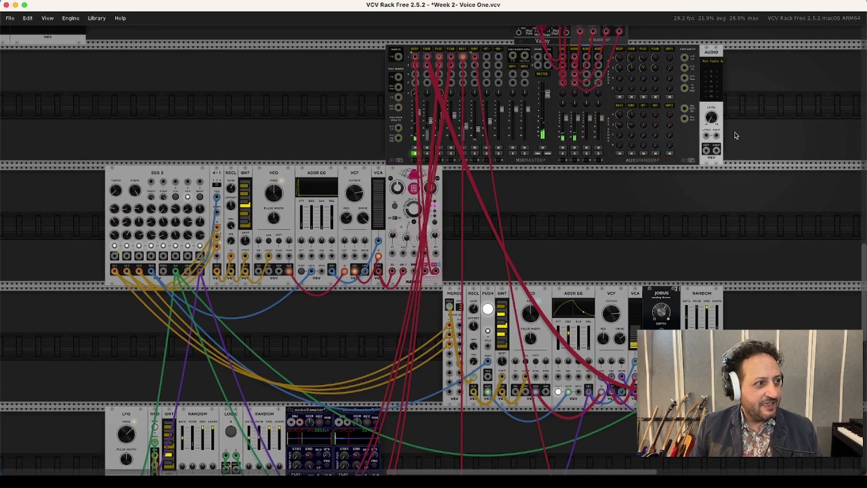
pyautogui.moveTo(708, 54); pyautogui.dragTo(335, 53)
pyautogui.moveTo(334, 118); pyautogui.dragTo(202, 225)
# - Add a VCO through a module browser search, then delete the extra VCO
pyautogui.hscroll(-10, 222, 228)
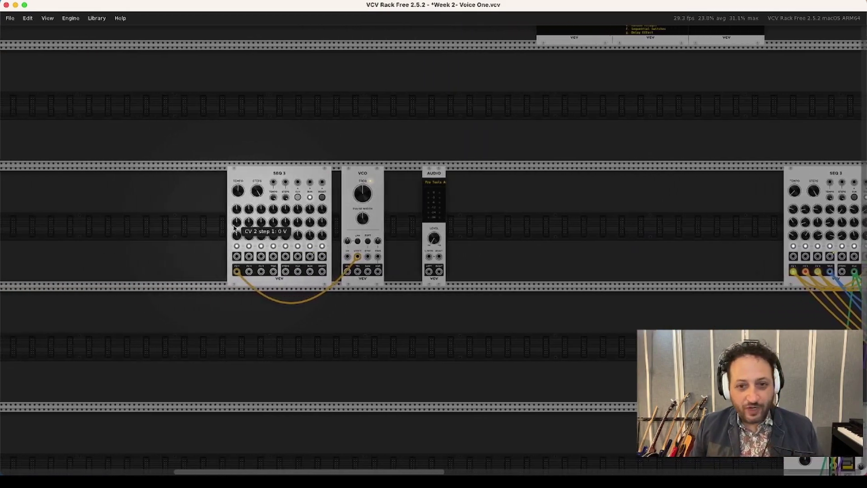
pyautogui.scroll(6, 235, 228)
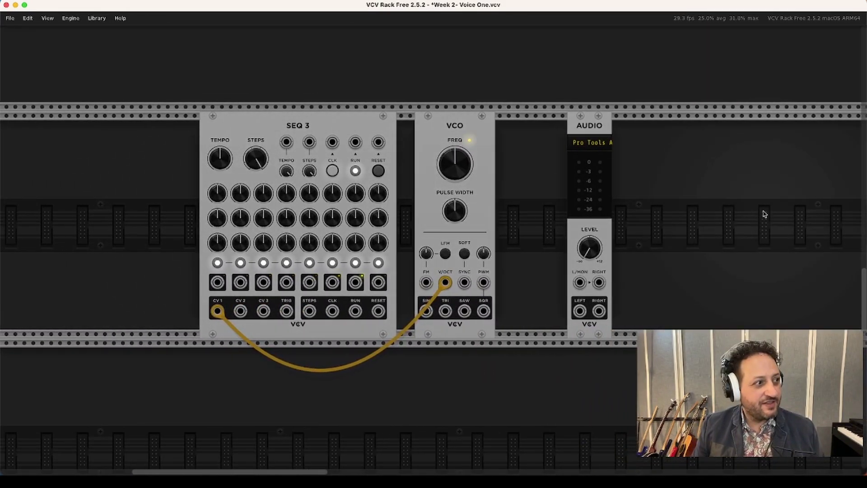
pyautogui.rightClick(709, 204)
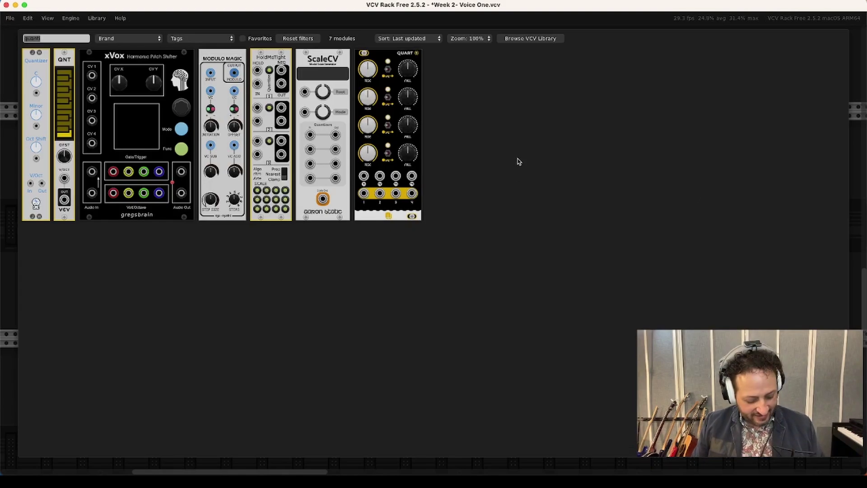
pyautogui.write('seq')
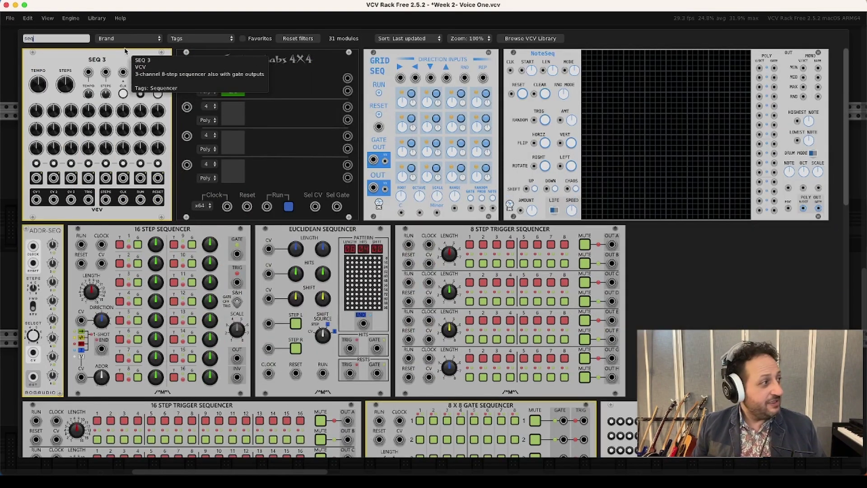
pyautogui.press('BackSpace')
pyautogui.press('BackSpace')
pyautogui.press('BackSpace')
pyautogui.write('vco')
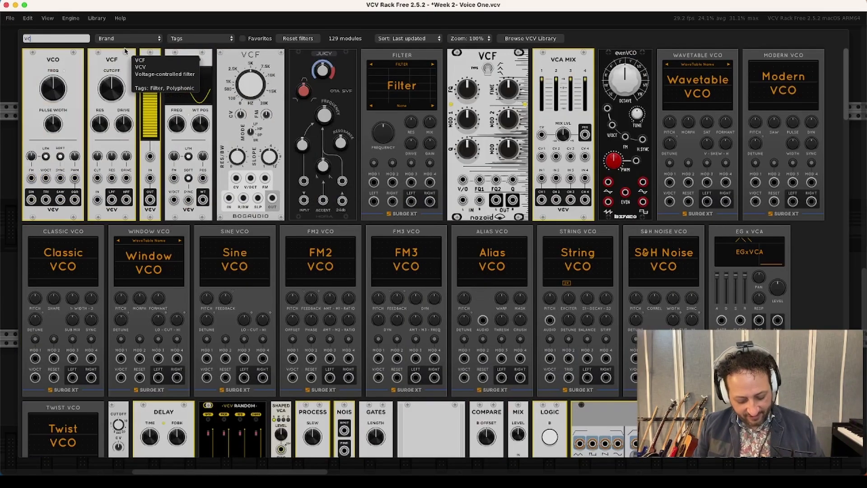
pyautogui.press('BackSpace')
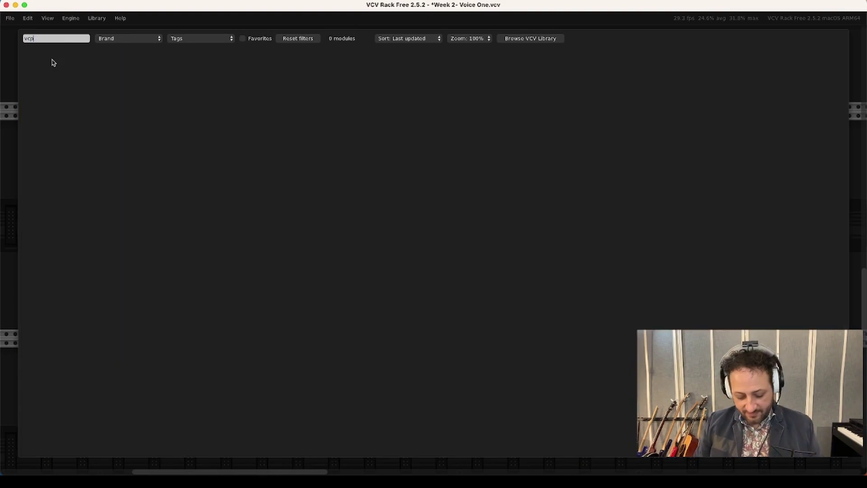
pyautogui.write('o')
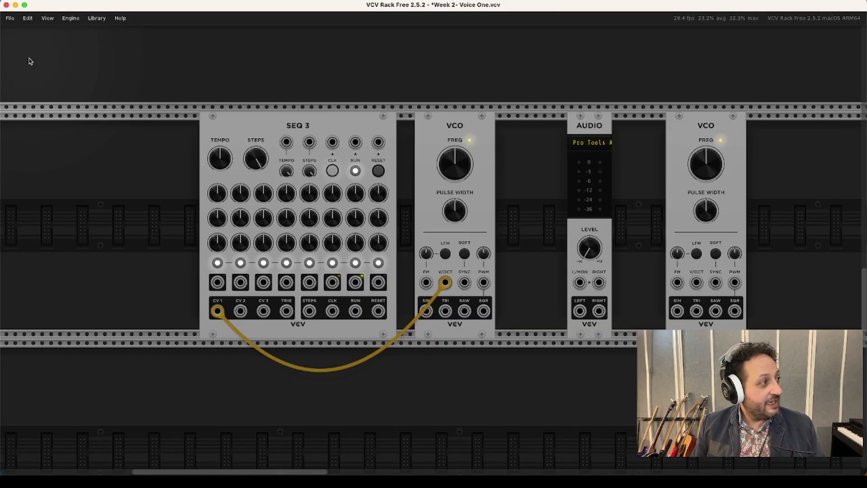
pyautogui.click(28, 63)
pyautogui.click(705, 225)
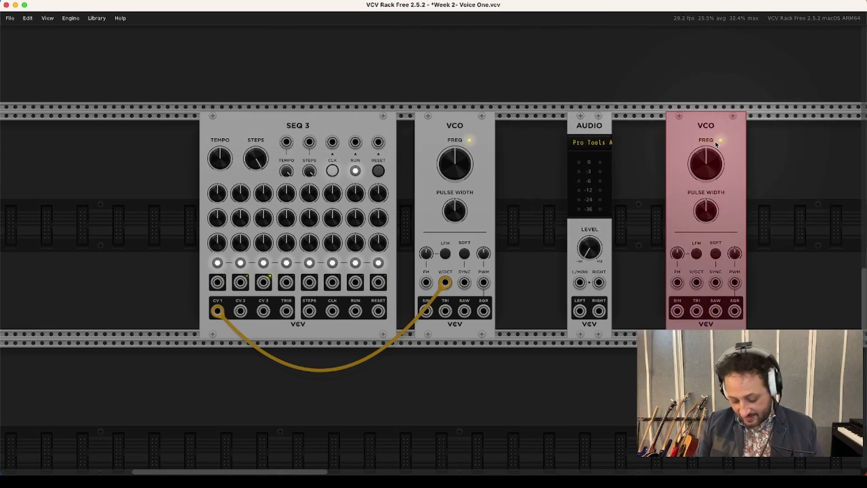
pyautogui.press('BackSpace')
pyautogui.moveTo(668, 182); pyautogui.dragTo(155, 184)
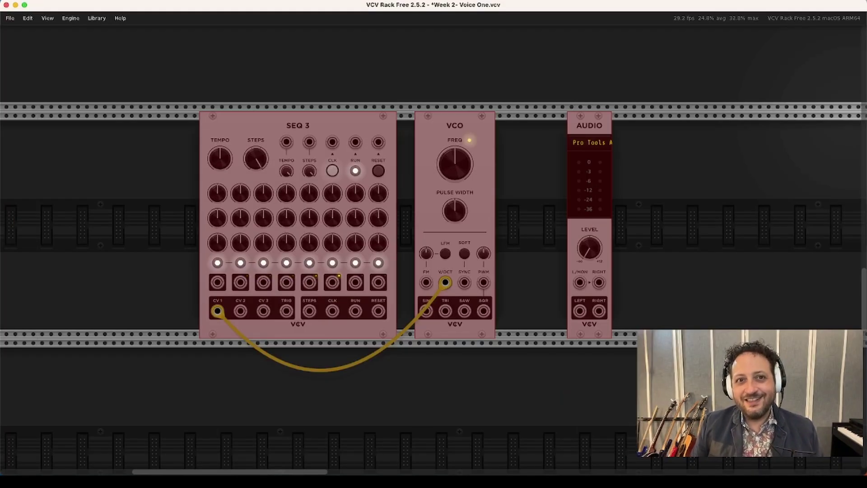
pyautogui.click(645, 193)
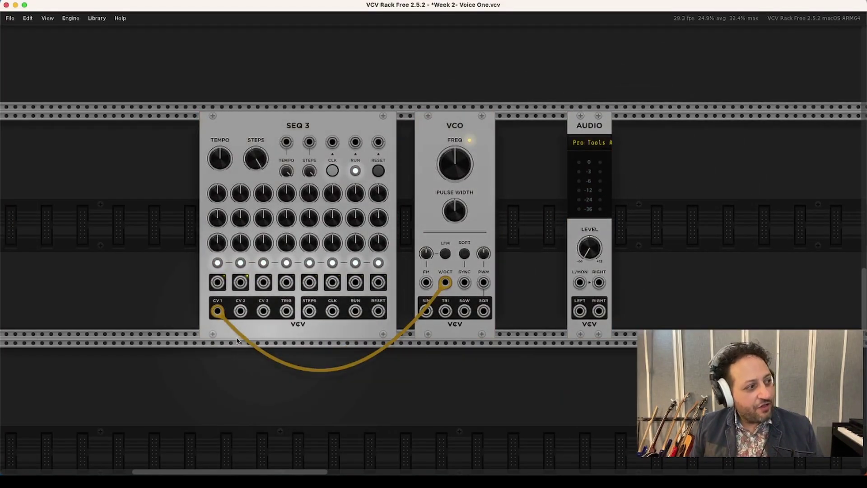
pyautogui.moveTo(217, 311)
pyautogui.mouseDown()
pyautogui.moveTo(263, 311)
pyautogui.moveTo(218, 311)
pyautogui.mouseUp()
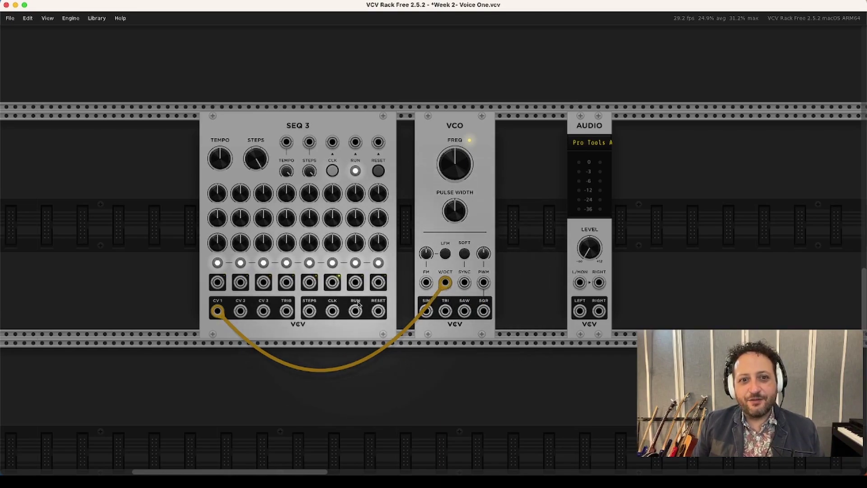
# - Zoom in on SEQ 3 and switch its RUN button off
pyautogui.scroll(5, 316, 295)
pyautogui.scroll(3, 309, 295)
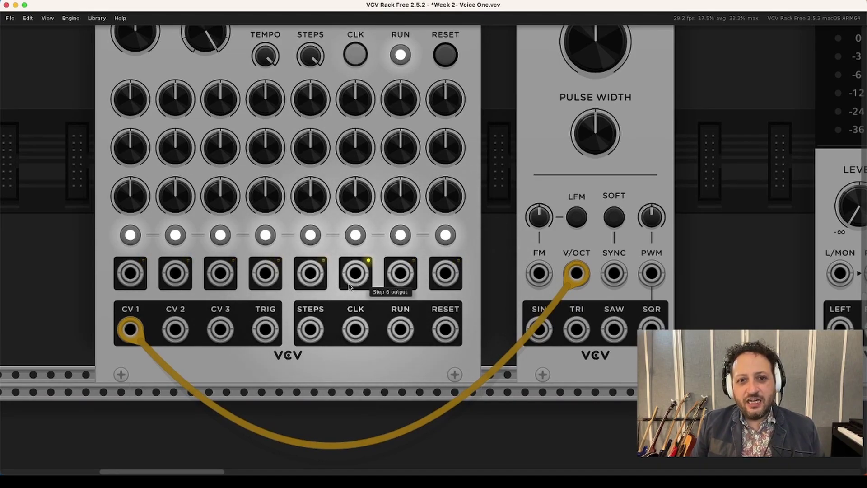
pyautogui.scroll(-3, 349, 287)
pyautogui.scroll(3, 349, 288)
pyautogui.scroll(-3, 350, 287)
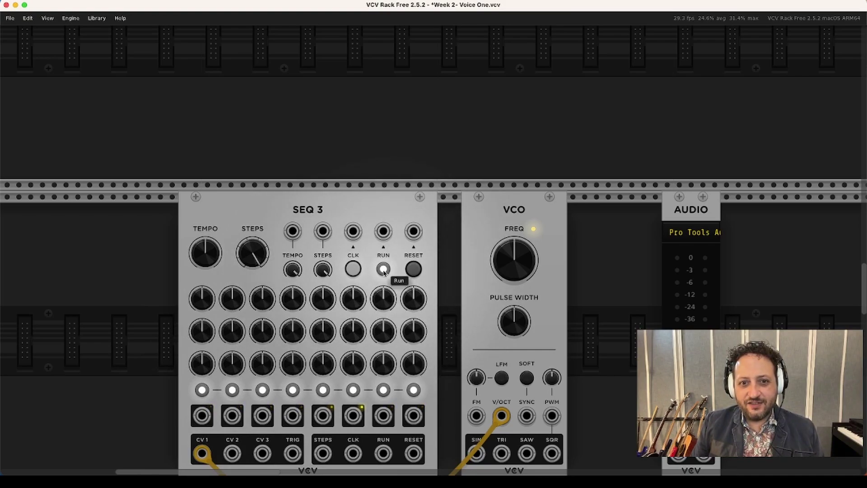
pyautogui.click(384, 270)
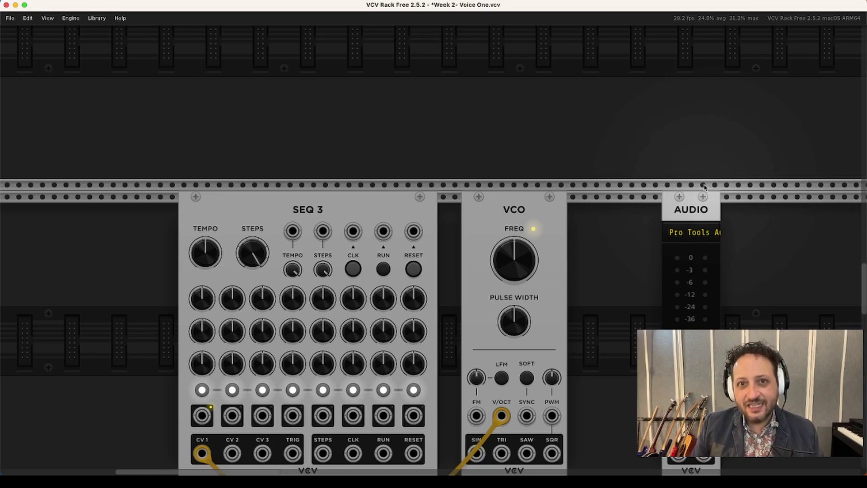
# - Cable the VCO SIN output into Audio's L input and turn up the Audio LEVEL
pyautogui.scroll(-3, 701, 186)
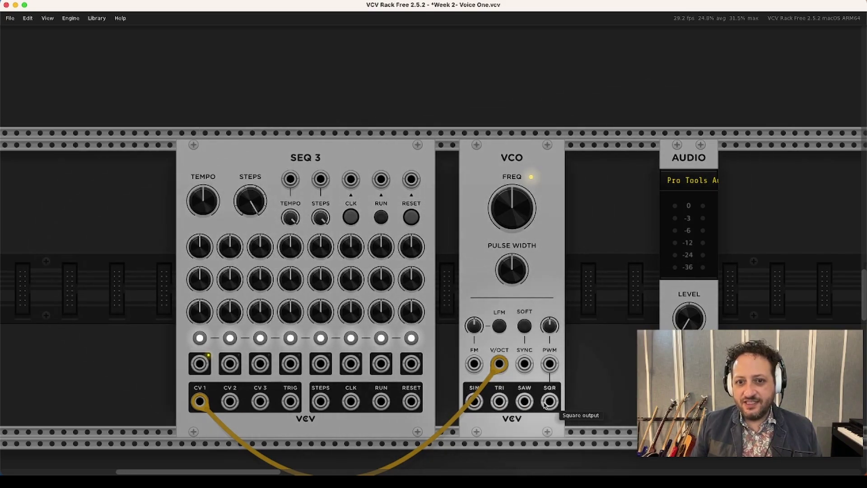
pyautogui.hscroll(3, 508, 398)
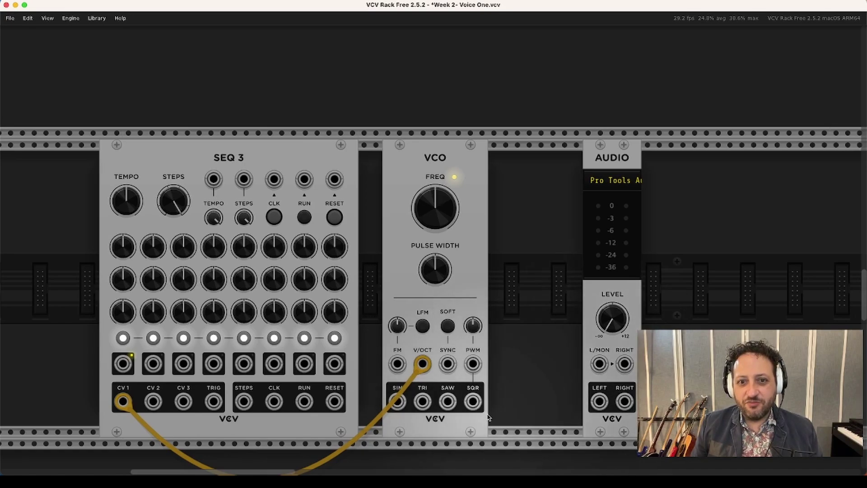
pyautogui.rightClick(397, 403)
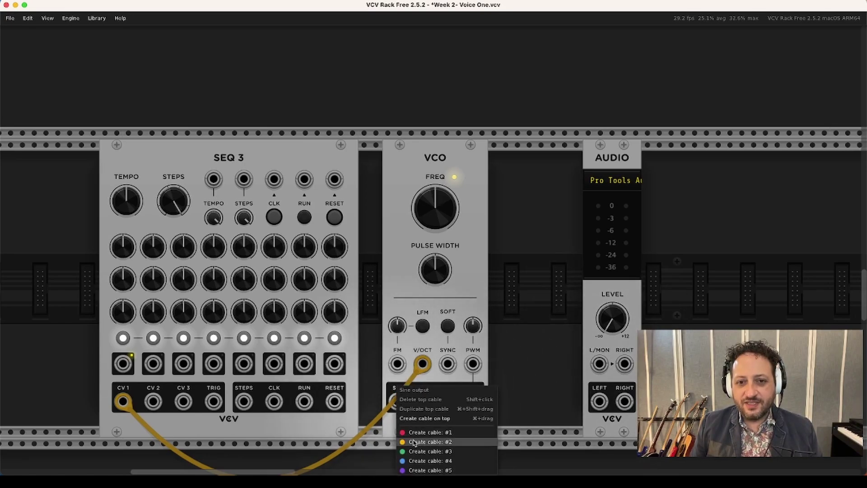
pyautogui.click(429, 432)
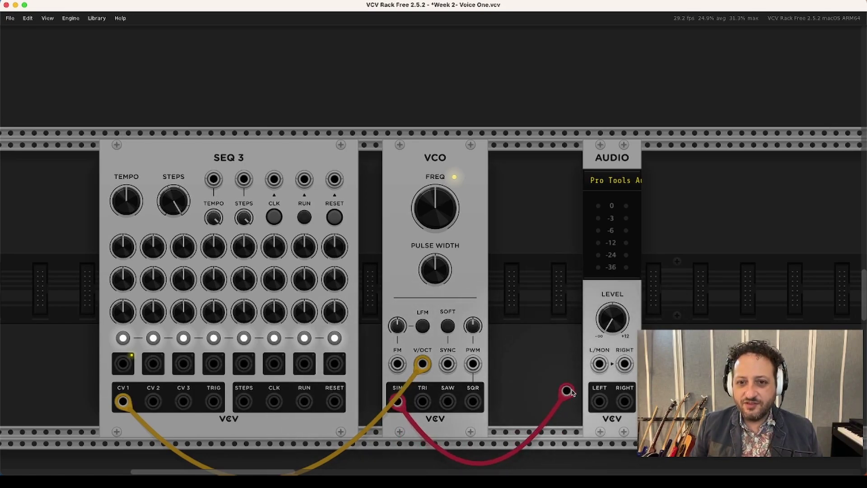
pyautogui.click(600, 364)
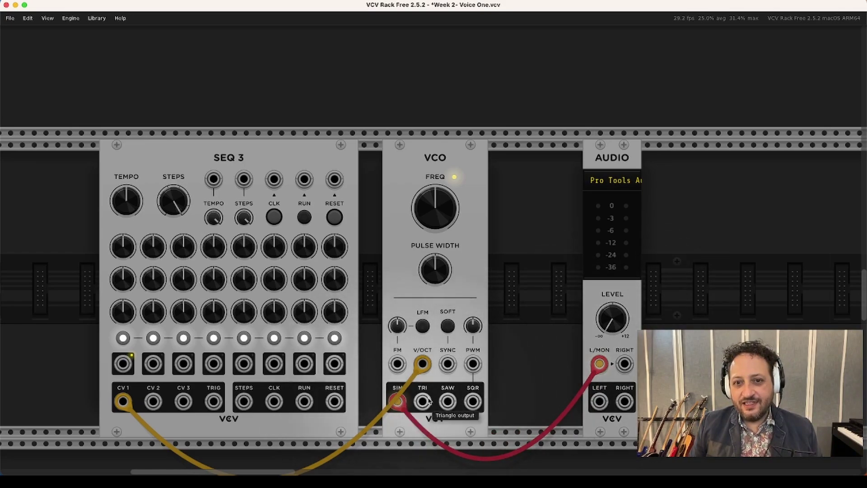
pyautogui.hscroll(1, 460, 402)
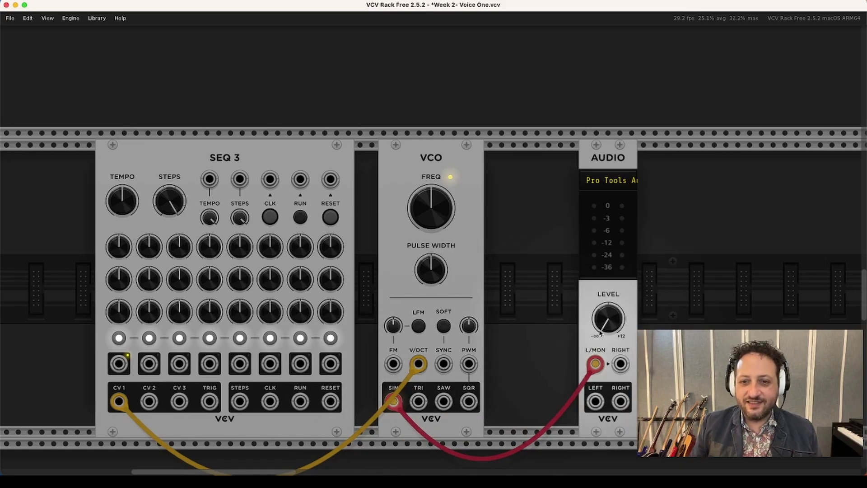
pyautogui.moveTo(600, 333); pyautogui.dragTo(600, 319)
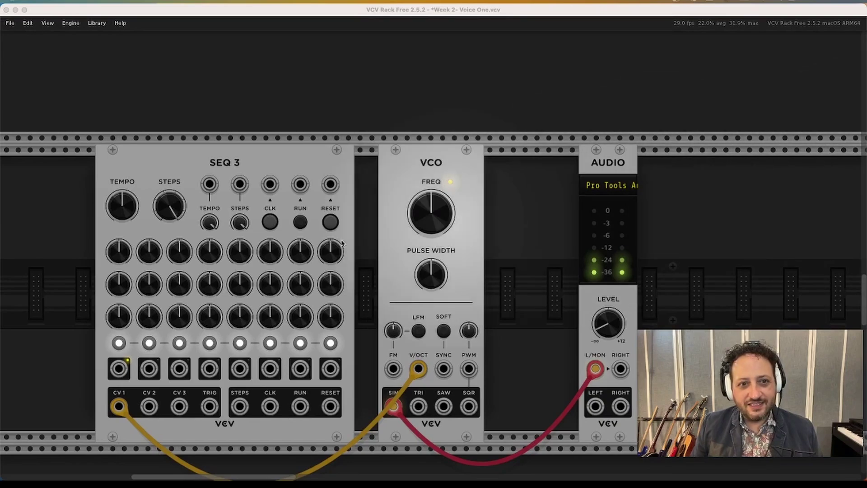
# - Lower SEQ 3's step 1 voltage and initialize the VCO FREQ knob to default
pyautogui.moveTo(118, 251); pyautogui.dragTo(119, 255)
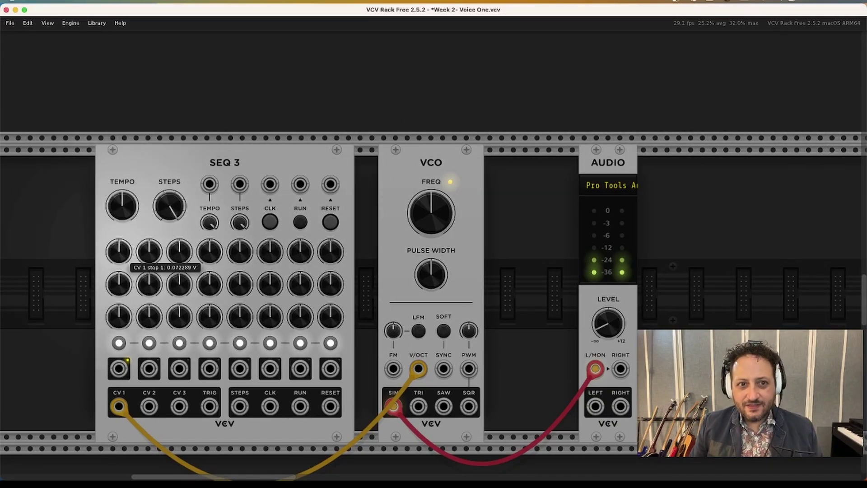
pyautogui.rightClick(119, 252)
pyautogui.click(130, 274)
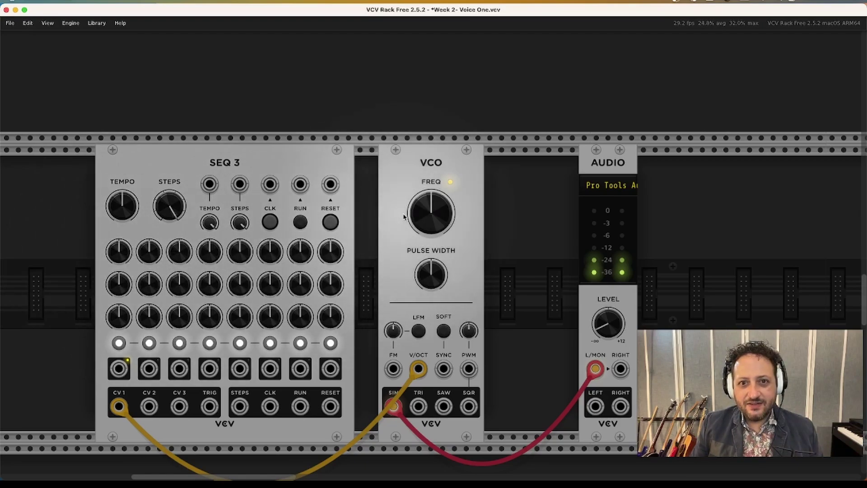
pyautogui.moveTo(420, 213)
pyautogui.mouseDown()
pyautogui.moveTo(420, 206)
pyautogui.moveTo(422, 215)
pyautogui.mouseUp()
pyautogui.rightClick(422, 215)
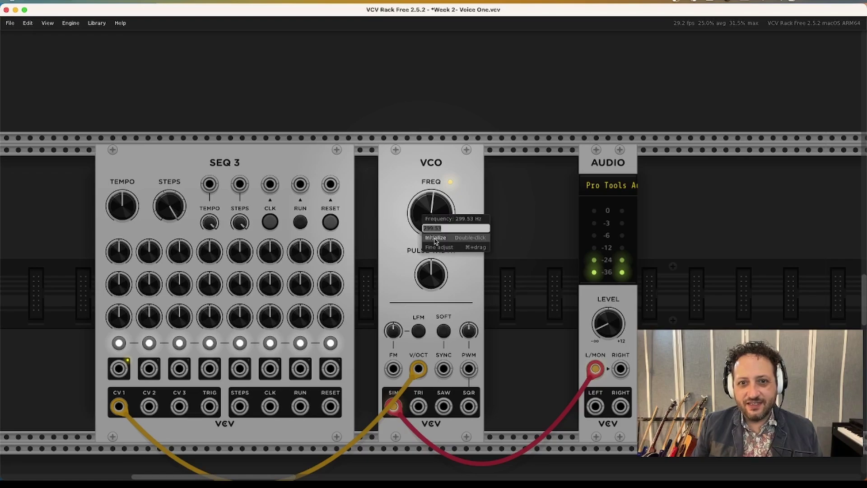
pyautogui.click(436, 238)
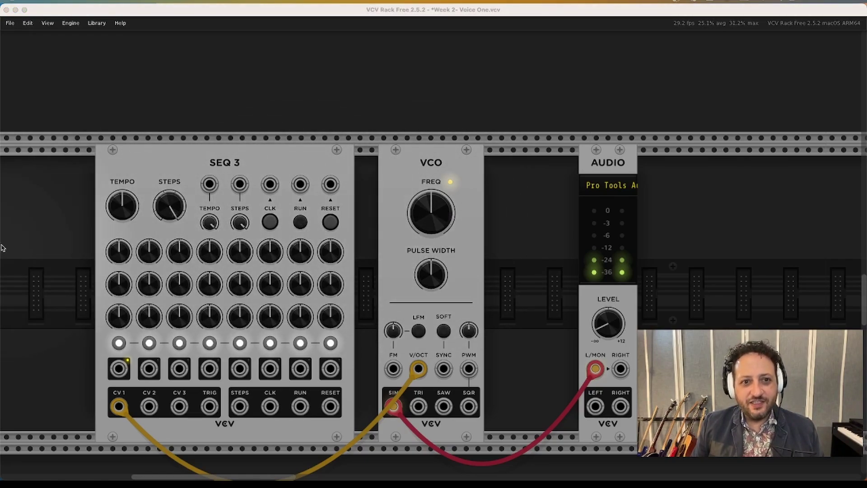
pyautogui.moveTo(128, 253); pyautogui.dragTo(322, 252)
# - Retune the SEQ 3 step knobs, run the sequence briefly, then stop it
pyautogui.scroll(1, 131, 257)
pyautogui.scroll(1, 131, 253)
pyautogui.scroll(2, 240, 272)
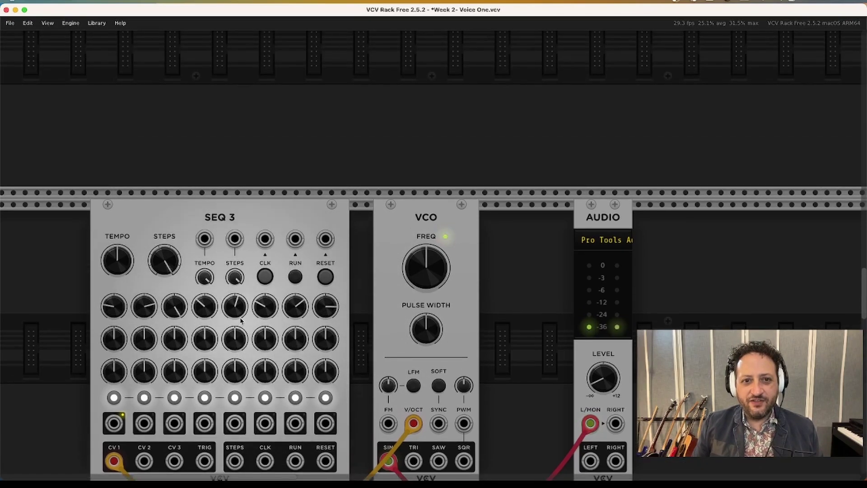
pyautogui.click(296, 278)
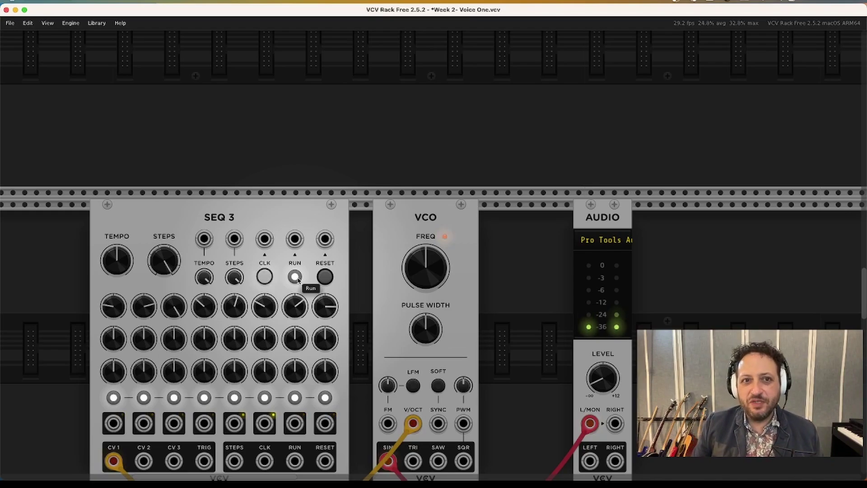
pyautogui.click(296, 277)
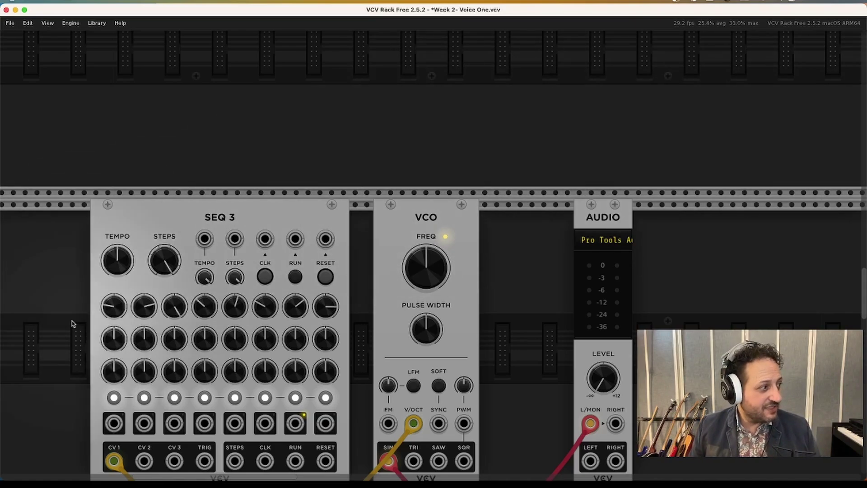
# - Sweep SEQ 3's step 1 knob from -10 V up toward +10 V
pyautogui.moveTo(123, 303); pyautogui.dragTo(118, 276)
pyautogui.scroll(2, 123, 316)
pyautogui.scroll(2, 117, 319)
pyautogui.scroll(1, 113, 336)
pyautogui.scroll(1, 161, 293)
pyautogui.scroll(-10, 161, 295)
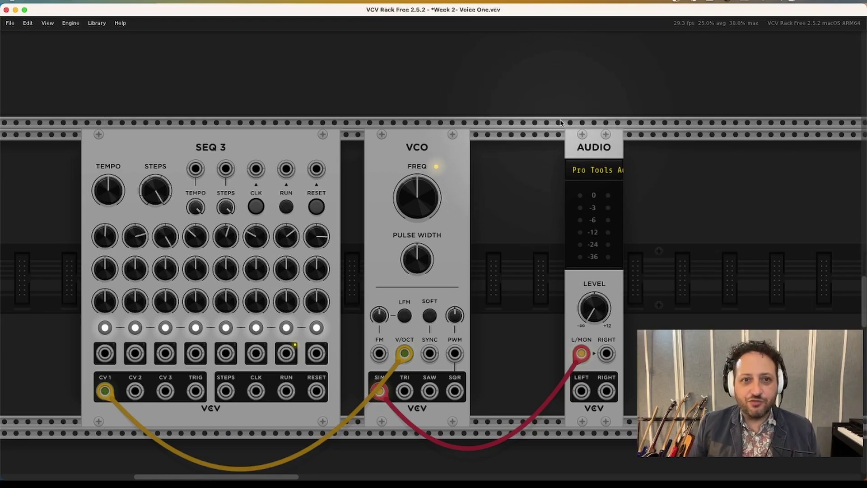
# - Add an RSCL module via the 'rescal' search and shift AUDIO to the right
pyautogui.rightClick(505, 203)
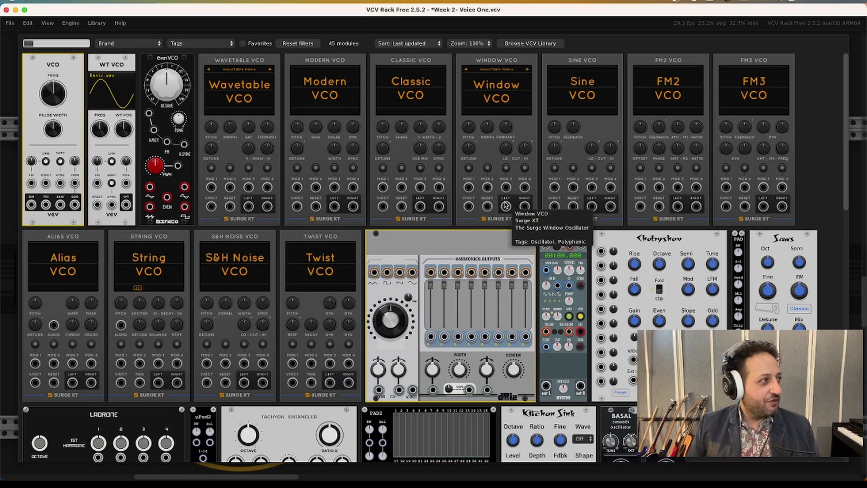
pyautogui.write('rescal')
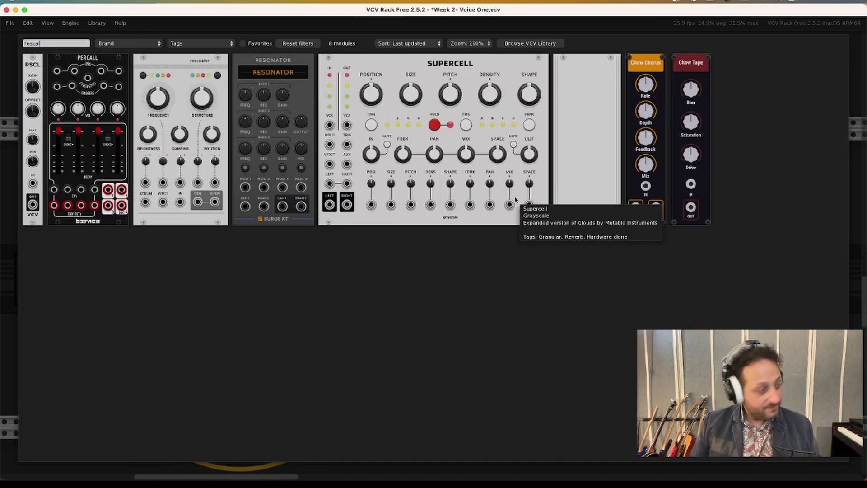
pyautogui.click(22, 63)
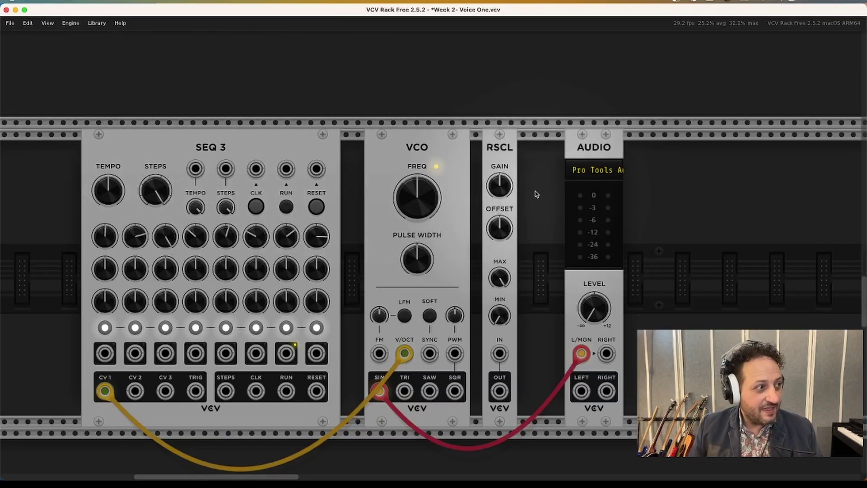
pyautogui.moveTo(596, 147); pyautogui.dragTo(633, 147)
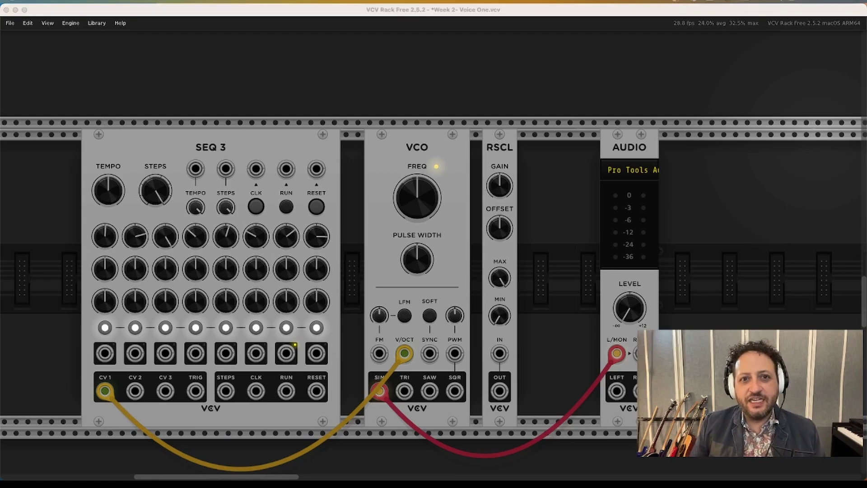
# - Search 'qua' and place a QNT quantizer between RSCL and AUDIO
pyautogui.rightClick(551, 175)
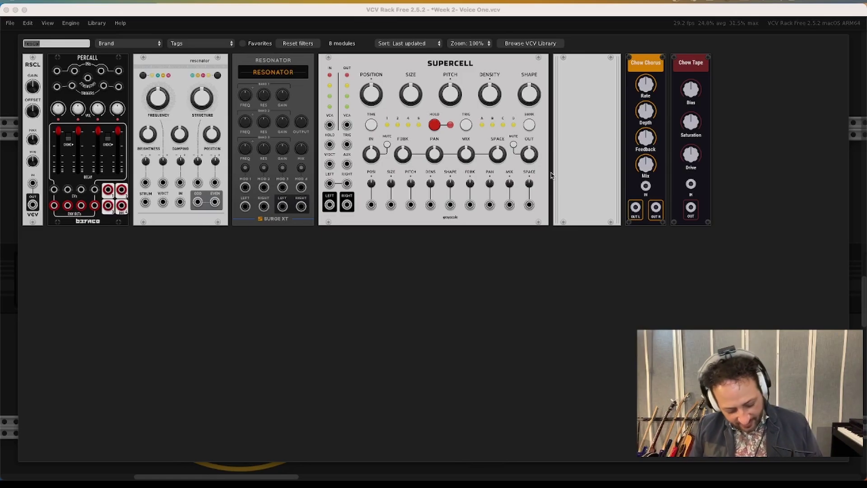
pyautogui.write('qua')
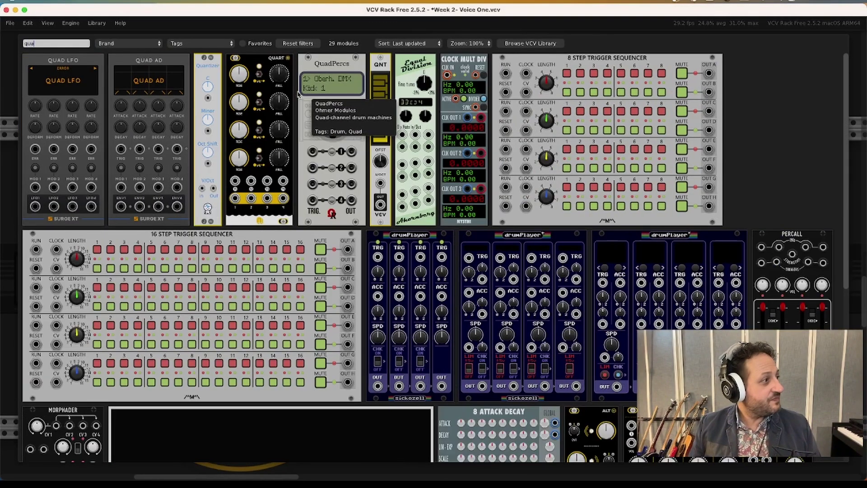
pyautogui.click(379, 65)
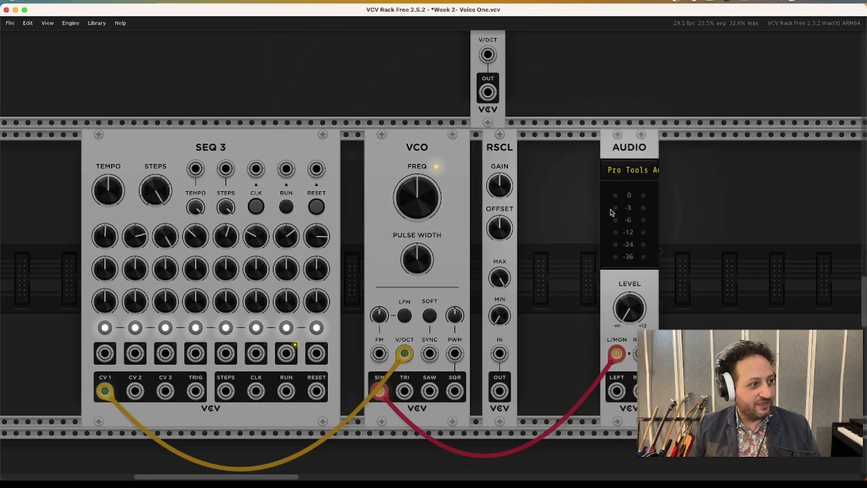
pyautogui.click(567, 192)
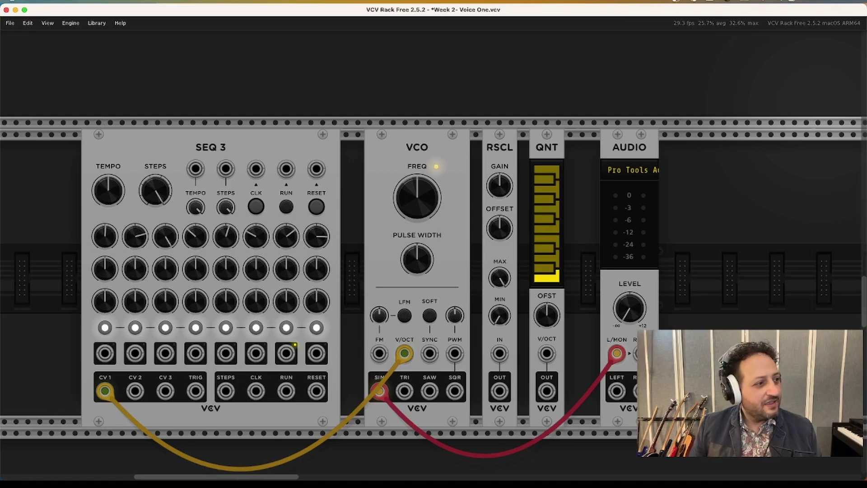
# - Move the VCO right of QNT, shift RSCL and QNT left, and remove the old pitch cable
pyautogui.moveTo(367, 152); pyautogui.dragTo(471, 145)
pyautogui.keyDown('shift'); pyautogui.click(499, 147); pyautogui.keyUp('shift')
pyautogui.keyDown('shift'); pyautogui.click(541, 145); pyautogui.keyUp('shift')
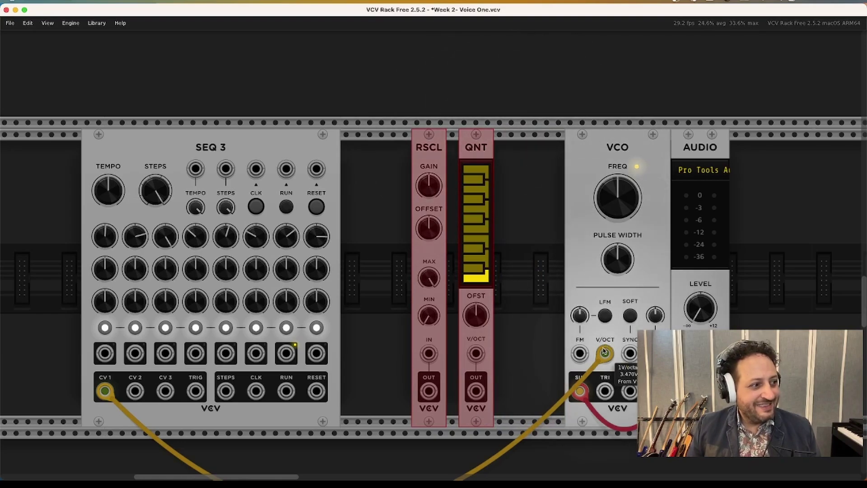
pyautogui.moveTo(600, 353); pyautogui.dragTo(520, 316)
pyautogui.click(540, 283)
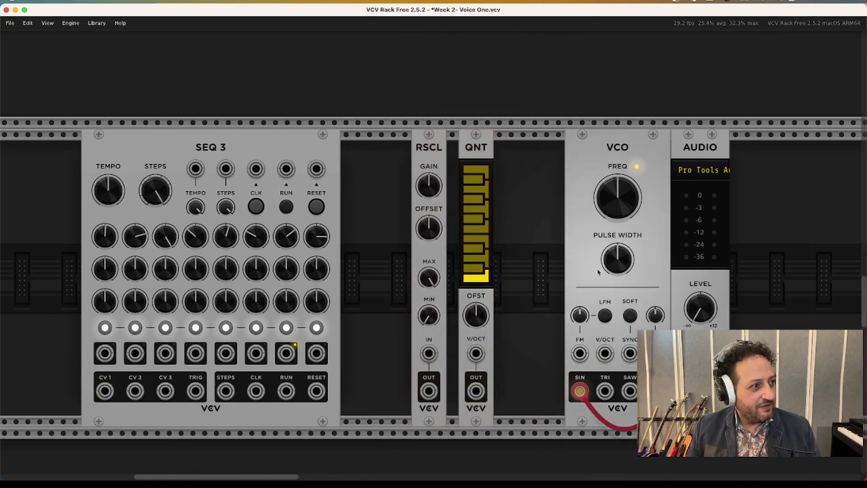
# - Patch CV 1 into RSCL IN and RSCL OUT into VCO V/OCT, then raise the Audio level
pyautogui.rightClick(104, 390)
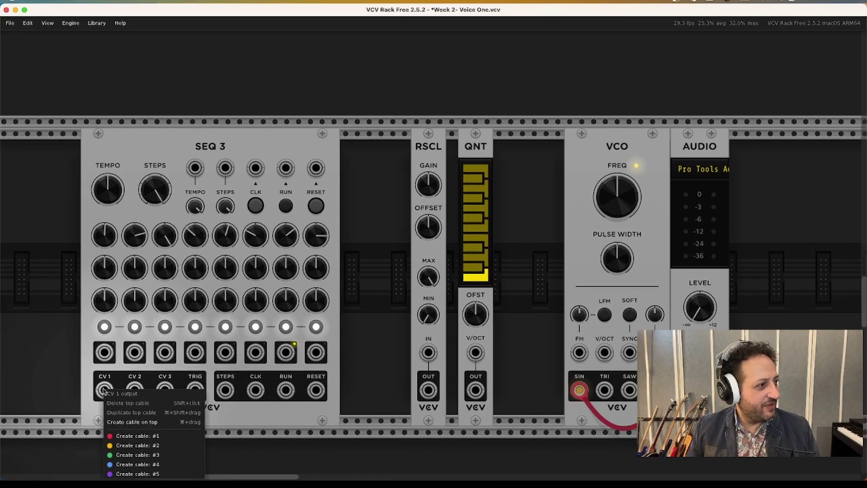
pyautogui.click(136, 446)
pyautogui.click(428, 352)
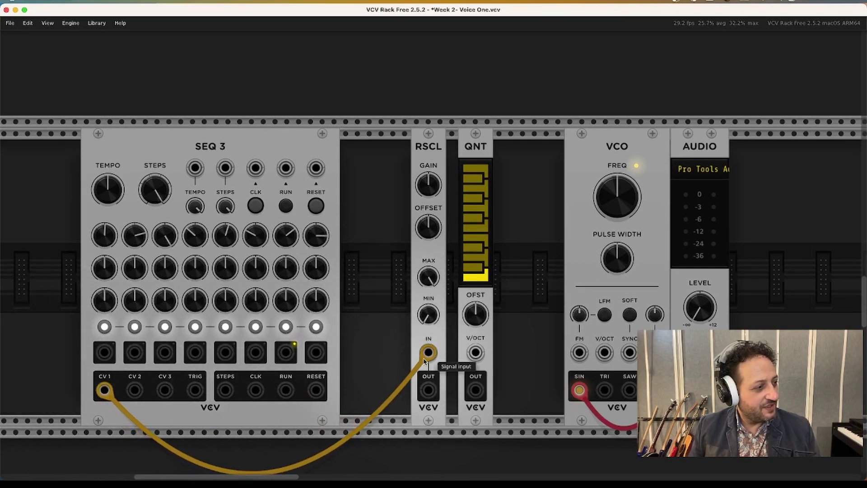
pyautogui.rightClick(428, 391)
pyautogui.click(460, 447)
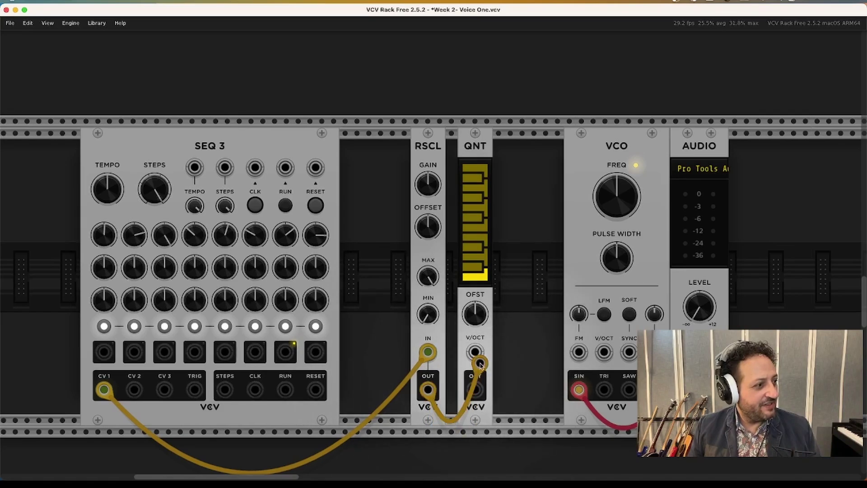
pyautogui.click(475, 352)
pyautogui.moveTo(482, 358); pyautogui.dragTo(605, 356)
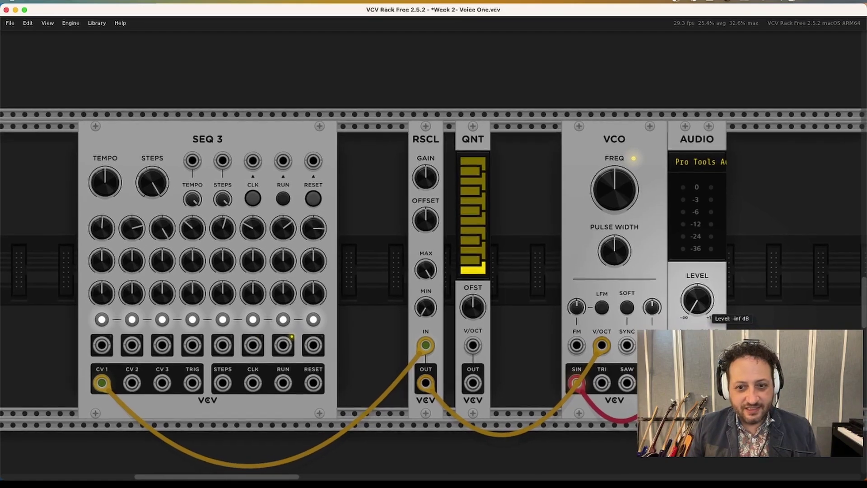
pyautogui.moveTo(706, 312)
pyautogui.mouseDown()
pyautogui.moveTo(705, 293)
pyautogui.moveTo(705, 303)
pyautogui.mouseUp()
pyautogui.scroll(-2, 544, 295)
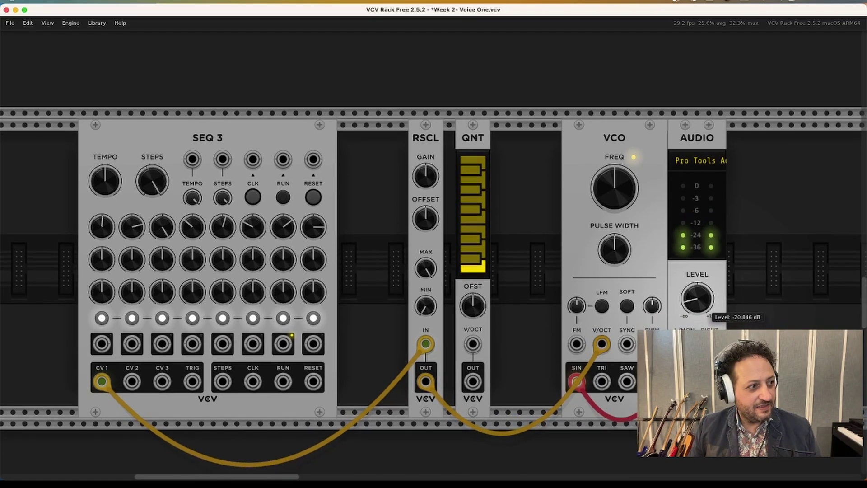
# - Run SEQ 3 again and enter a 10% value on the RSCL gain knob
pyautogui.click(284, 197)
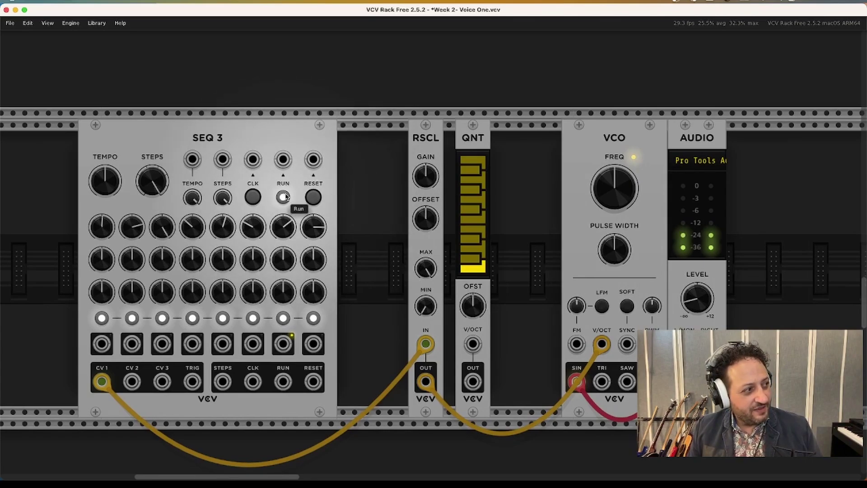
pyautogui.moveTo(427, 176); pyautogui.dragTo(427, 169)
pyautogui.rightClick(427, 176)
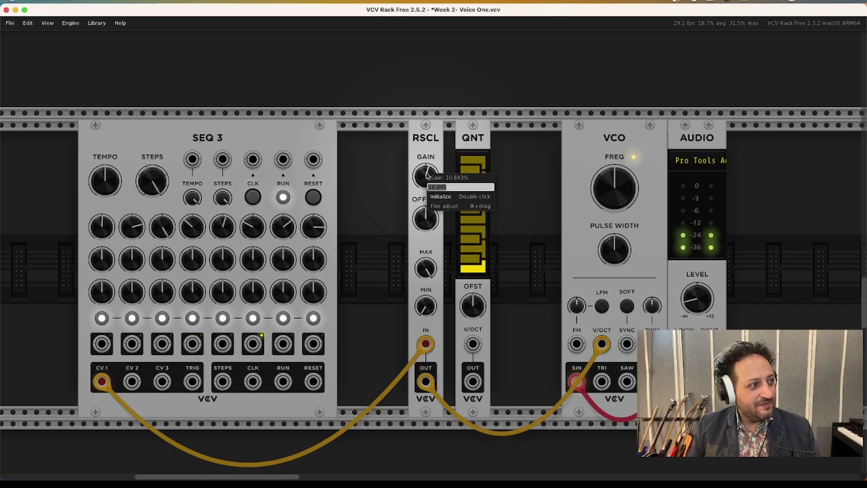
pyautogui.write('10')
pyautogui.press('Return')
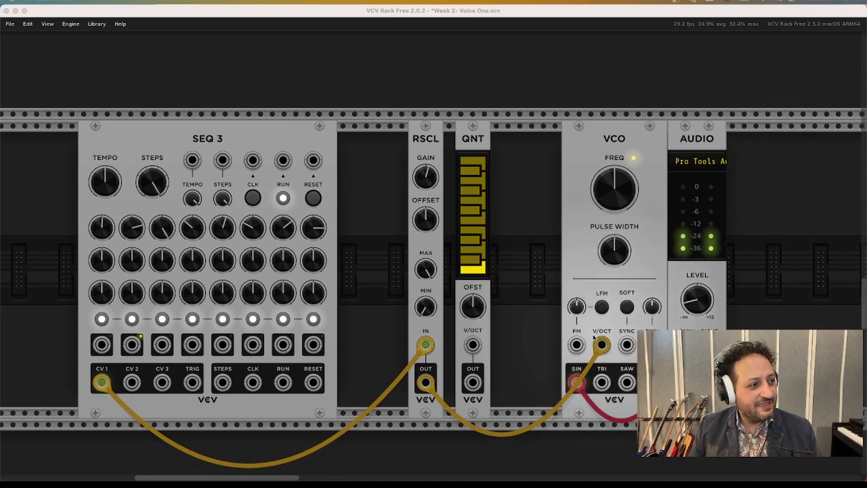
# - Route the RSCL output through QNT into VCO V/OCT and lower Audio level to about -38.6 dB
pyautogui.moveTo(602, 345); pyautogui.dragTo(473, 345)
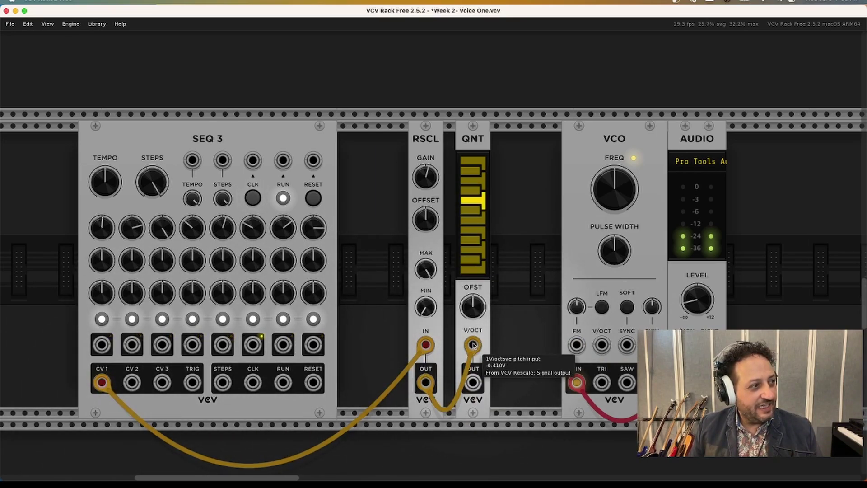
pyautogui.rightClick(477, 388)
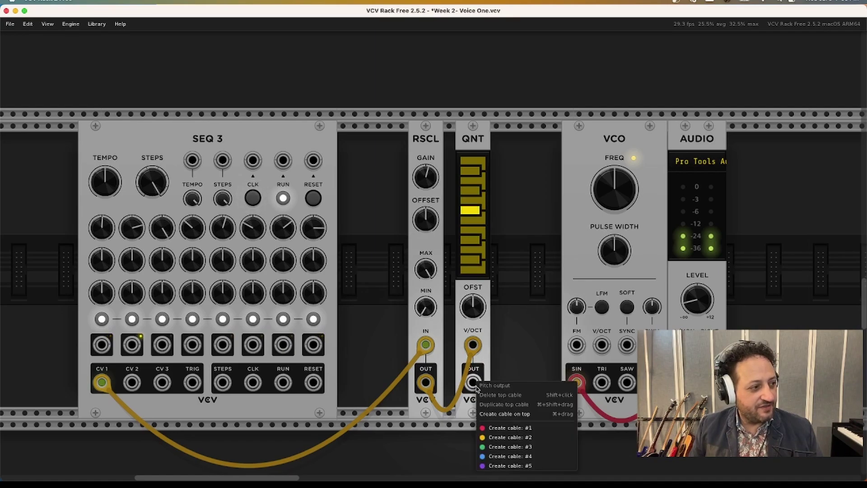
pyautogui.click(508, 437)
pyautogui.click(602, 345)
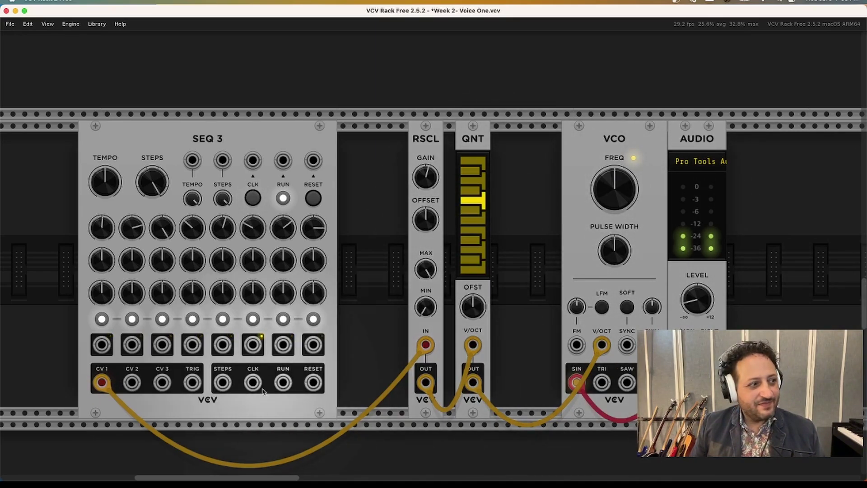
pyautogui.moveTo(684, 313)
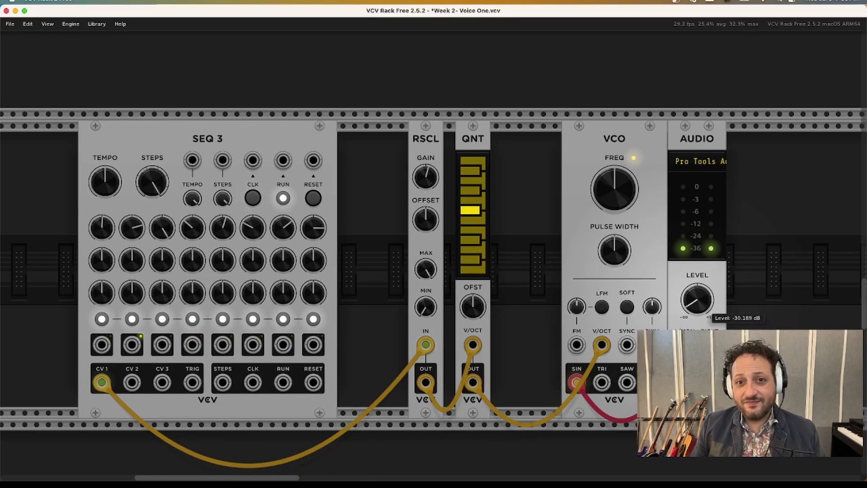
pyautogui.moveTo(698, 301)
pyautogui.mouseDown()
pyautogui.moveTo(698, 309)
pyautogui.moveTo(693, 298)
pyautogui.mouseUp()
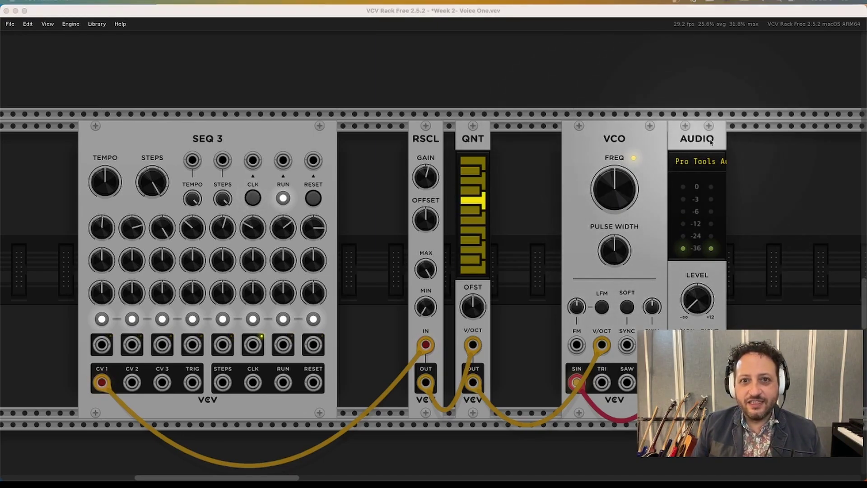
# - Disable six notes on the QNT keyboard and set the Audio level around -10 dB
pyautogui.hscroll(-2, 691, 136)
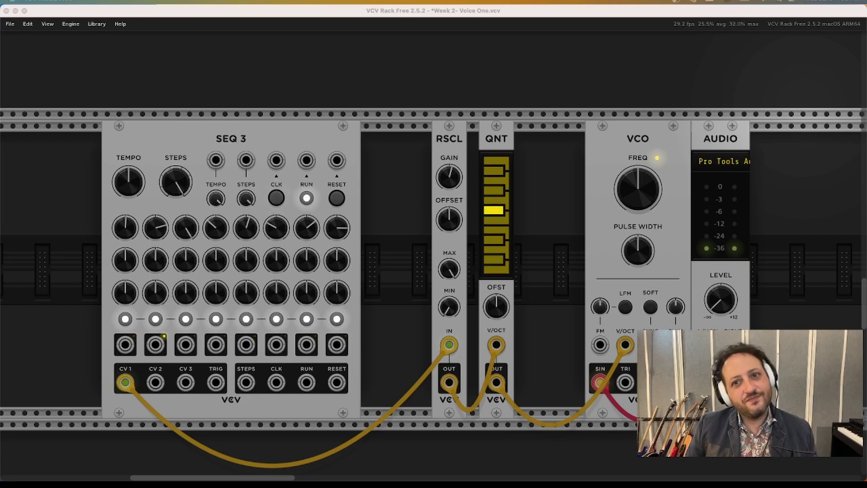
pyautogui.click(496, 261)
pyautogui.click(504, 252)
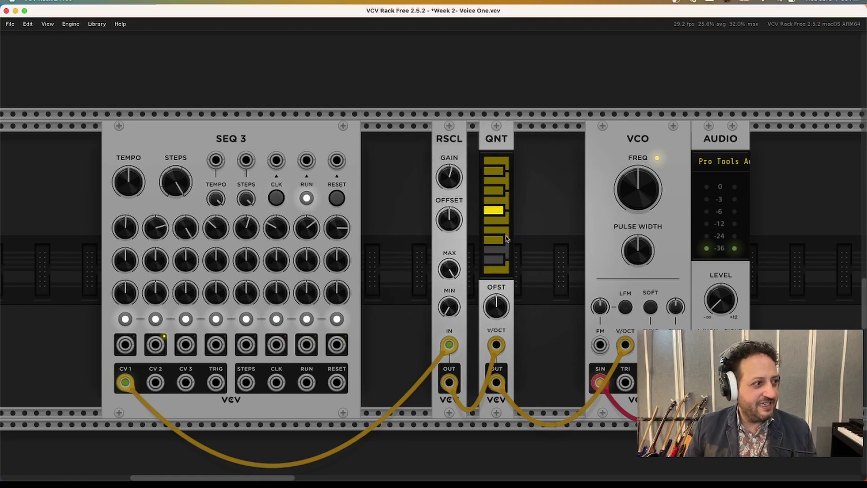
pyautogui.click(497, 210)
pyautogui.click(499, 190)
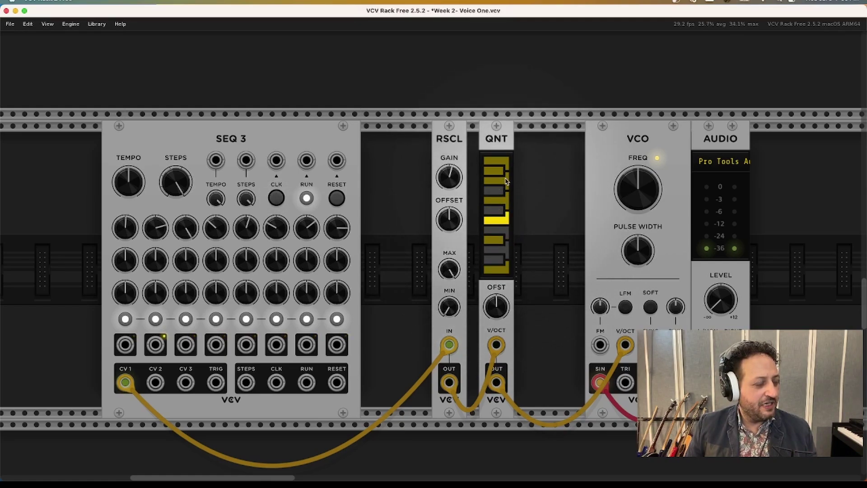
pyautogui.click(506, 181)
pyautogui.click(505, 160)
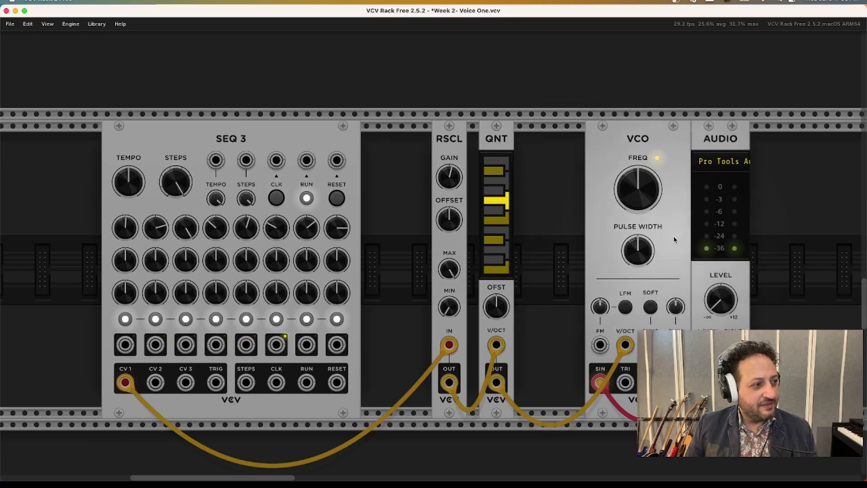
pyautogui.moveTo(720, 300); pyautogui.dragTo(720, 281)
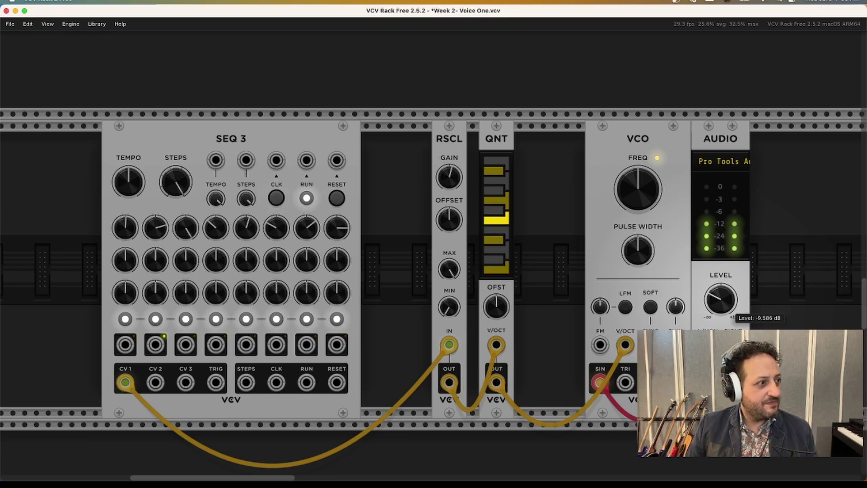
pyautogui.moveTo(721, 300); pyautogui.dragTo(721, 324)
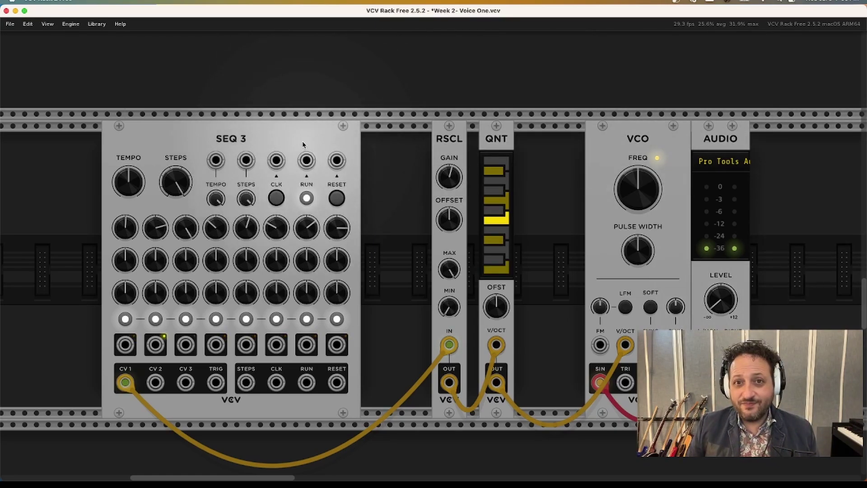
# - Randomize all SEQ 3 step values, then raise the Audio level to about -9 dB
pyautogui.rightClick(273, 140)
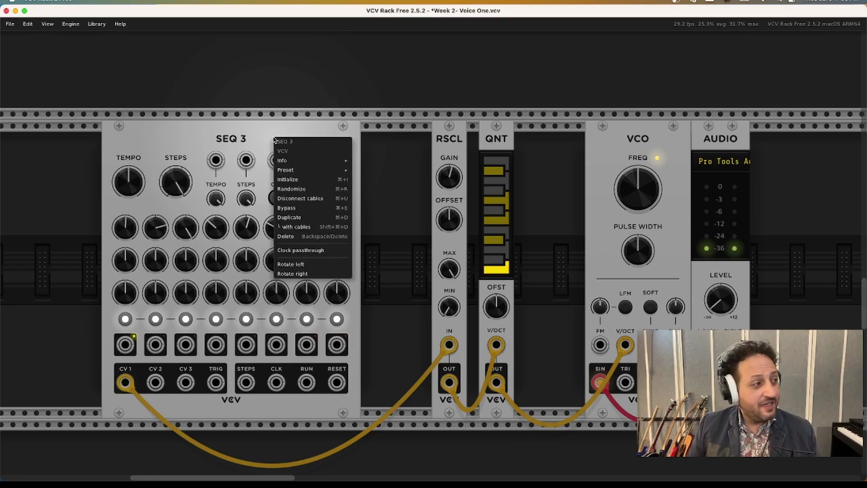
pyautogui.click(306, 193)
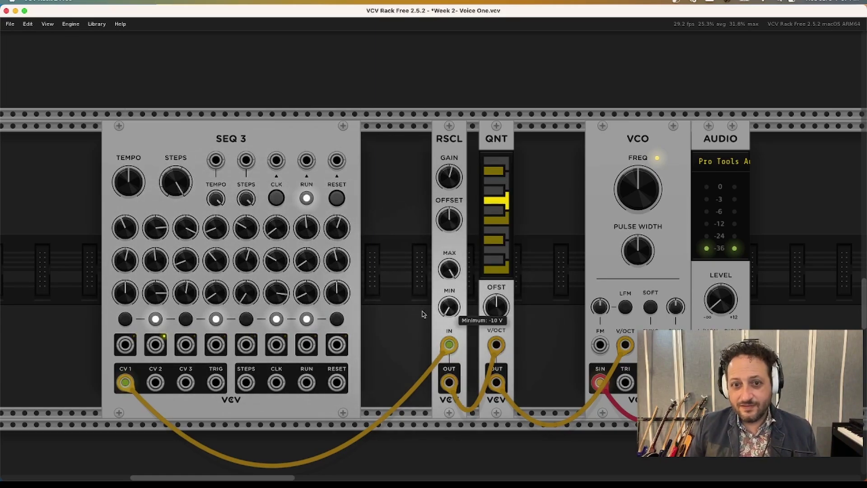
pyautogui.moveTo(728, 311); pyautogui.dragTo(728, 289)
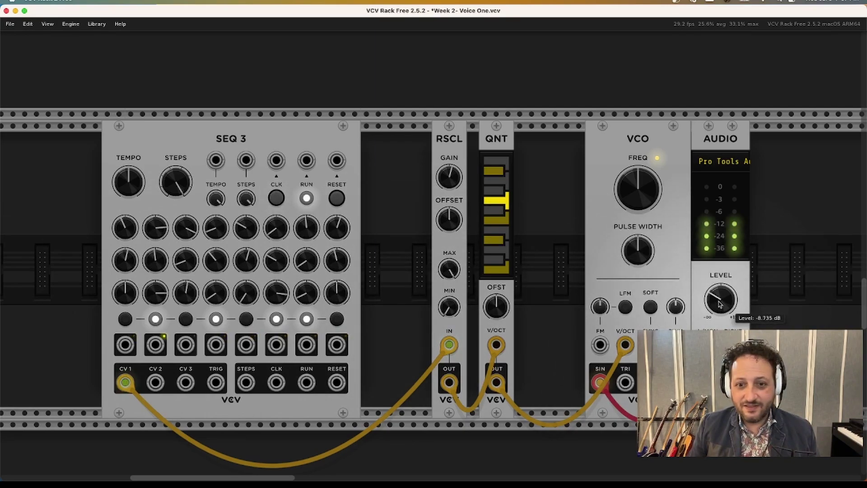
pyautogui.moveTo(712, 302)
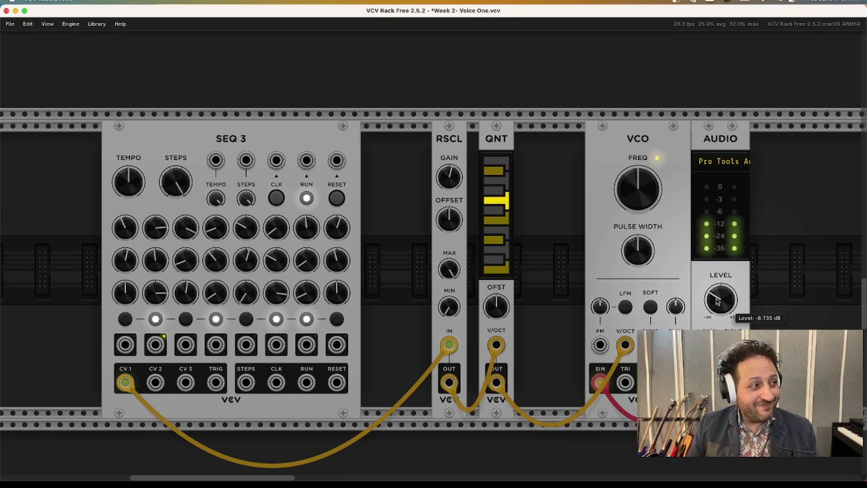
pyautogui.moveTo(306, 232)
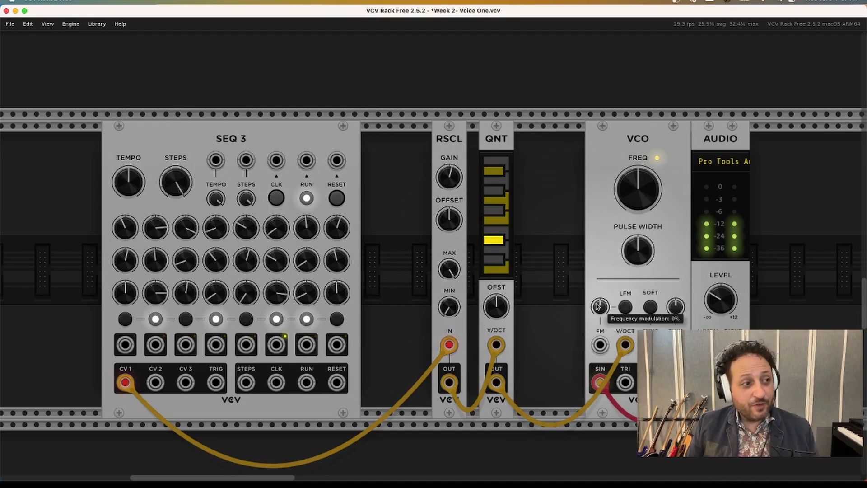
# - Set Audio level to about -17 dB and move the RSCL input cable from CV 1 to CV 3
pyautogui.moveTo(721, 303); pyautogui.dragTo(721, 318)
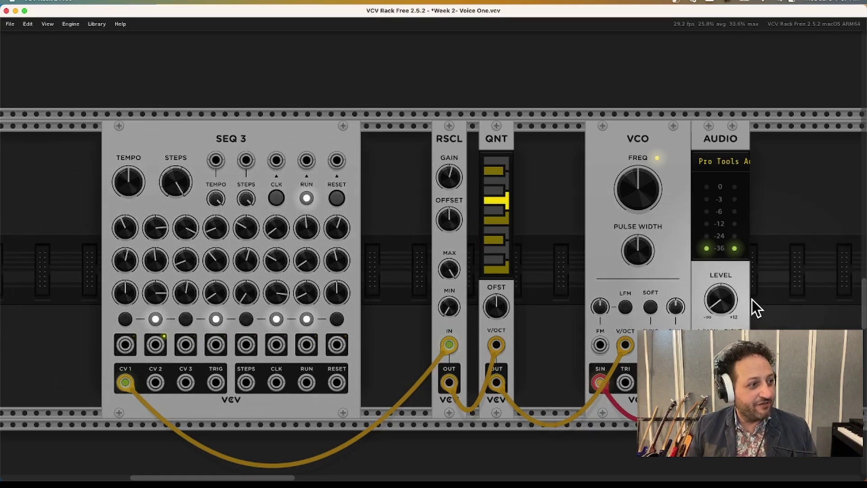
pyautogui.moveTo(729, 311); pyautogui.dragTo(729, 301)
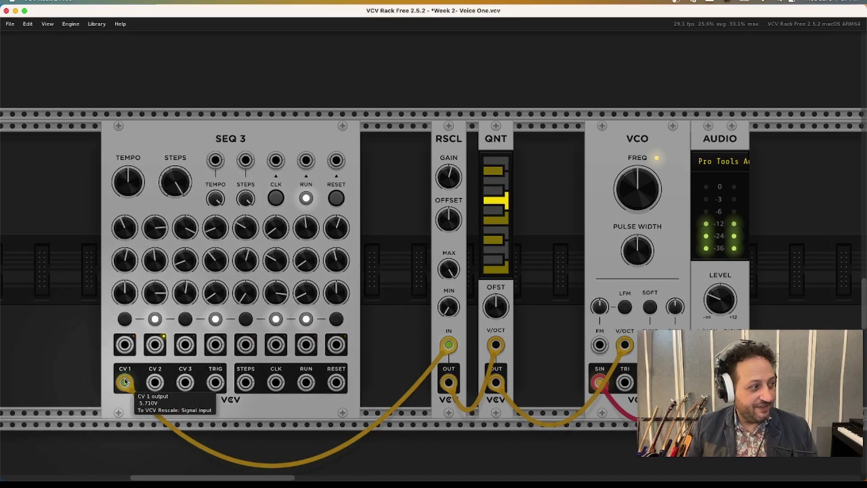
pyautogui.moveTo(125, 382); pyautogui.dragTo(154, 382)
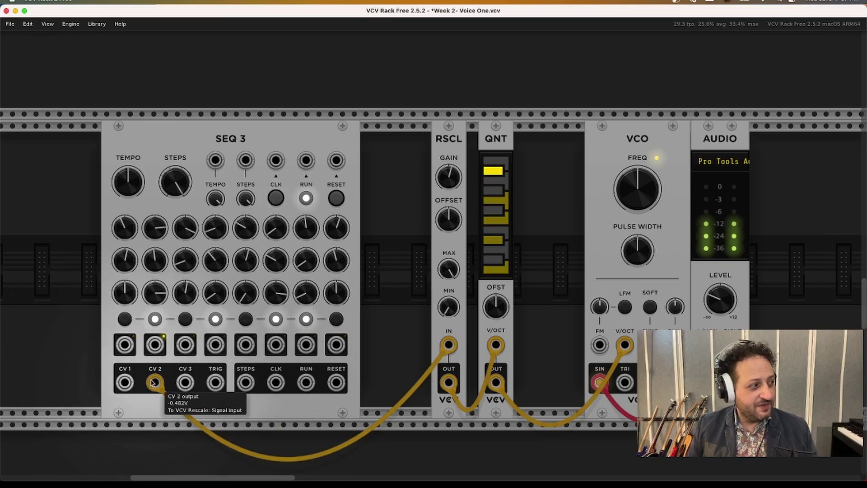
pyautogui.moveTo(155, 383); pyautogui.dragTo(186, 383)
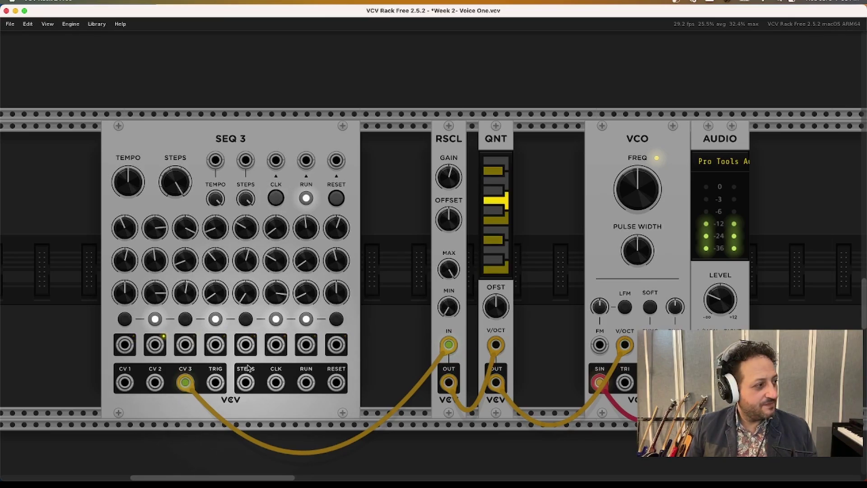
# - Repatch the RSCL cable to SEQ 3's CV 1 and lower Audio level to about -35 dB
pyautogui.moveTo(185, 382); pyautogui.dragTo(130, 384)
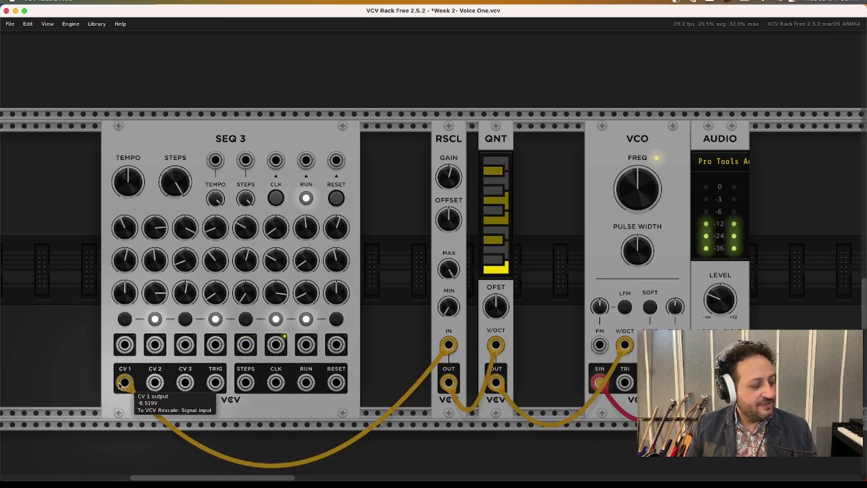
pyautogui.moveTo(733, 294); pyautogui.dragTo(734, 315)
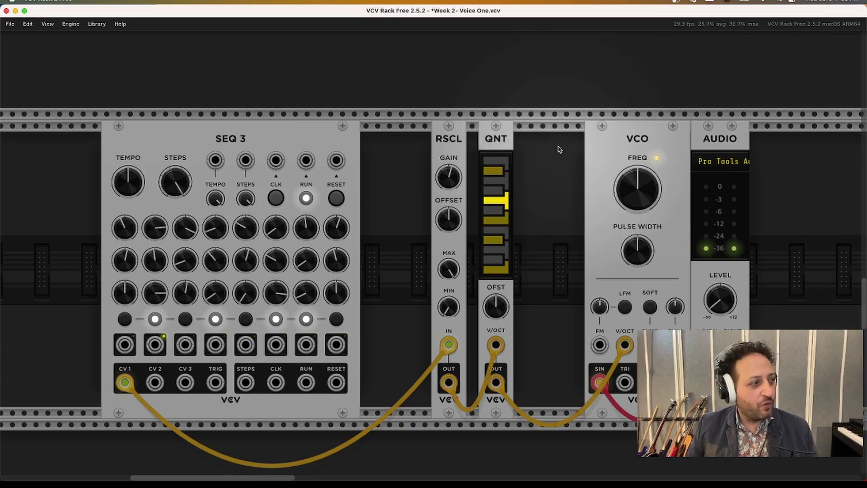
# - Add a 4▸1 switch found by searching '4 1' and set its step count to 3
pyautogui.rightClick(393, 167)
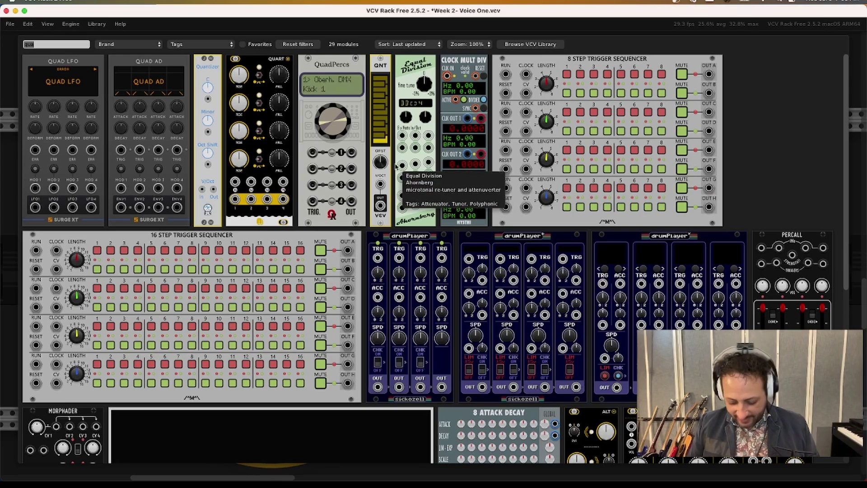
pyautogui.write('4 1')
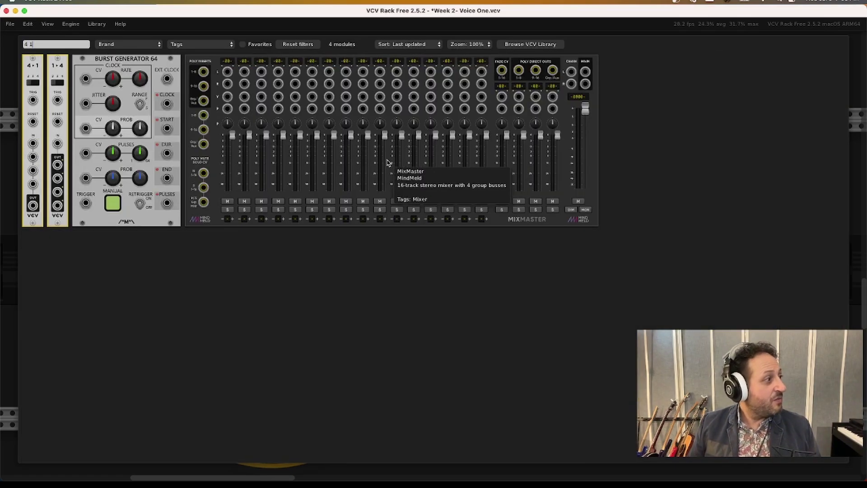
pyautogui.click(32, 77)
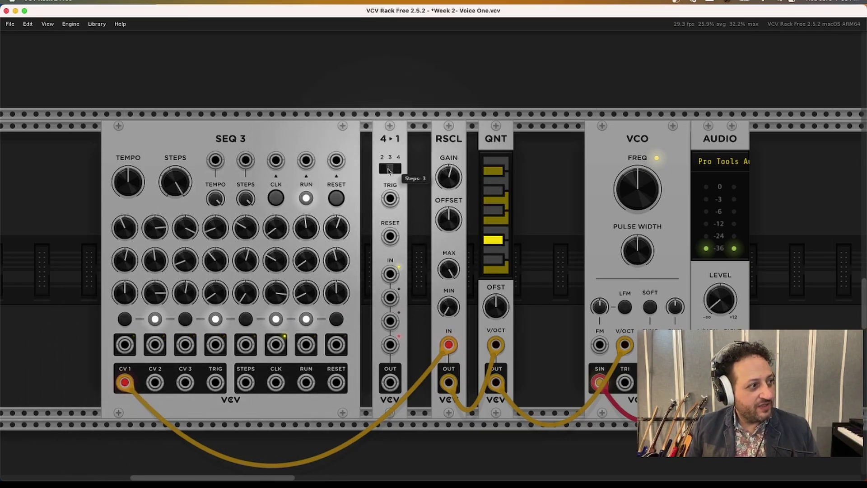
pyautogui.click(391, 170)
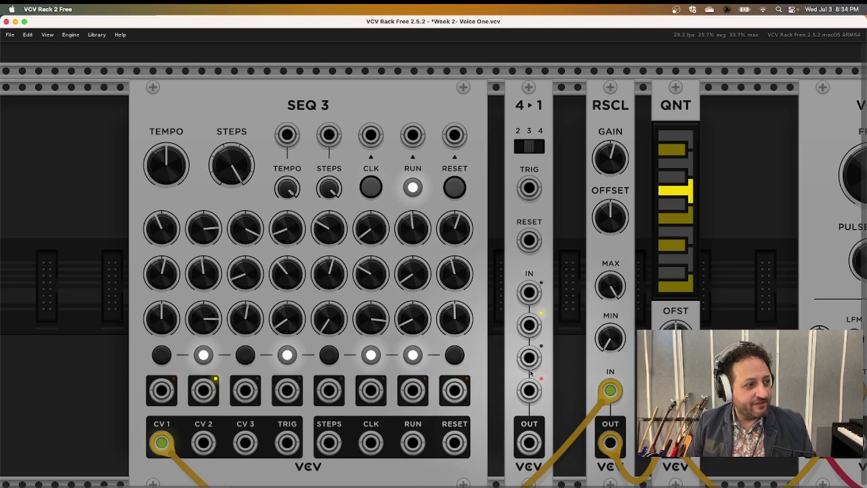
# - Patch SEQ 3's CV 1, CV 2 and CV 3 outputs into 4▸1 inputs 1, 2 and 3
pyautogui.scroll(-2, 530, 372)
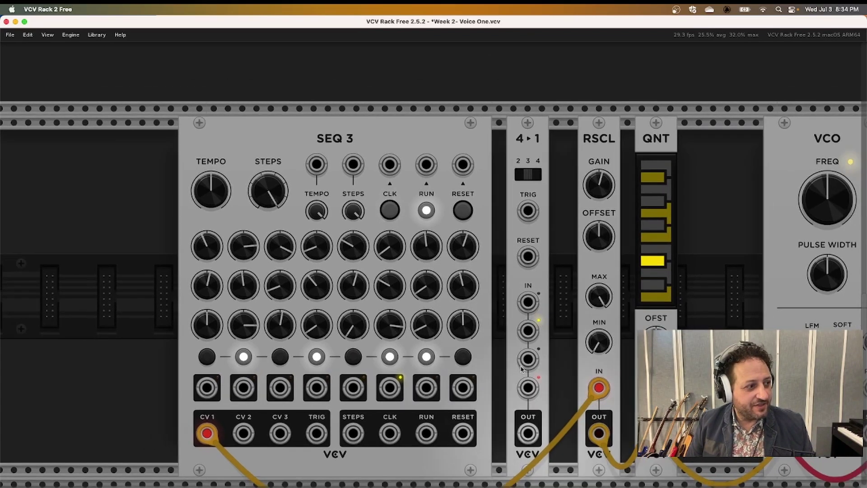
pyautogui.scroll(-3, 522, 369)
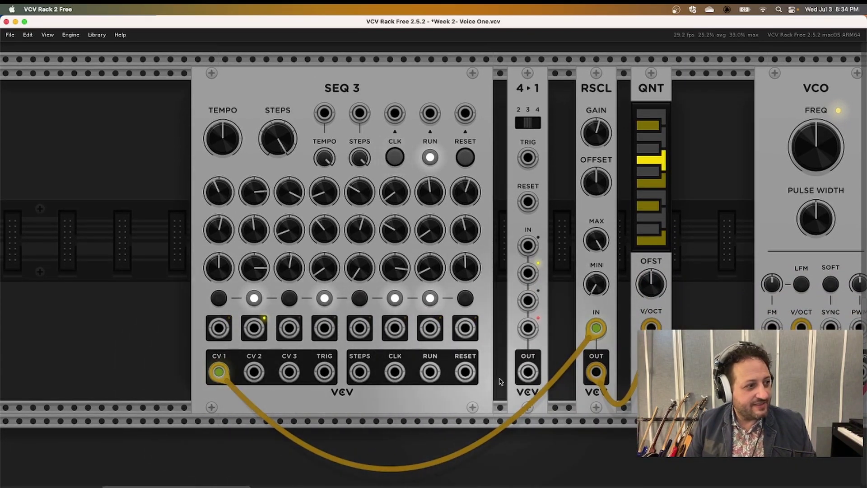
pyautogui.moveTo(596, 328); pyautogui.dragTo(535, 254)
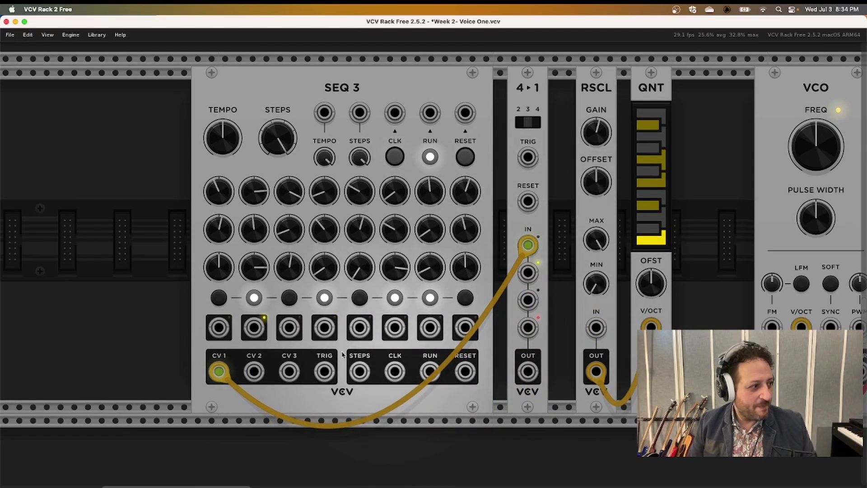
pyautogui.rightClick(254, 371)
pyautogui.click(278, 428)
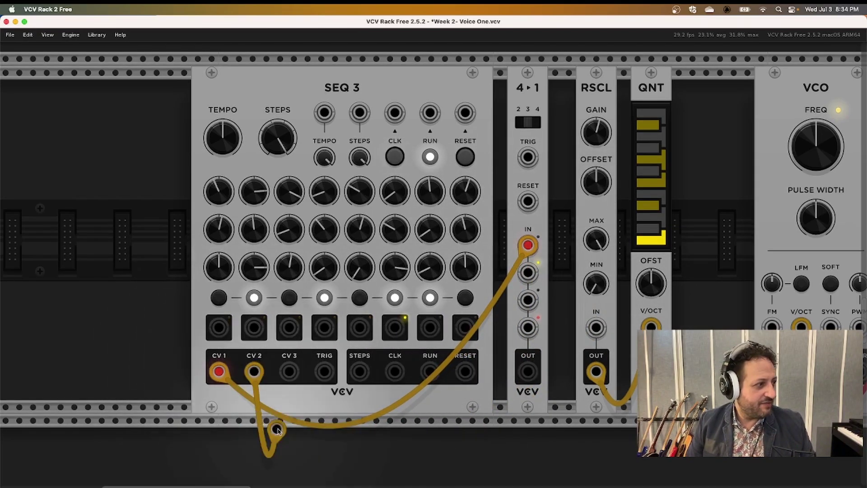
pyautogui.click(527, 273)
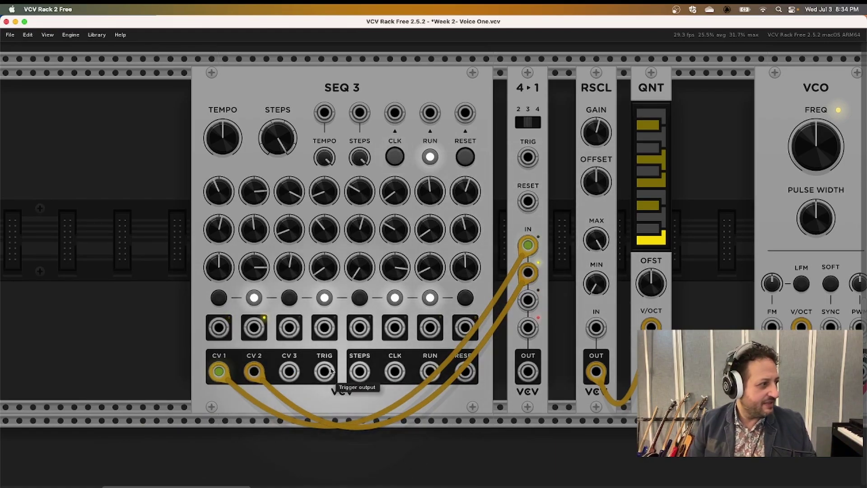
pyautogui.rightClick(289, 371)
pyautogui.click(313, 428)
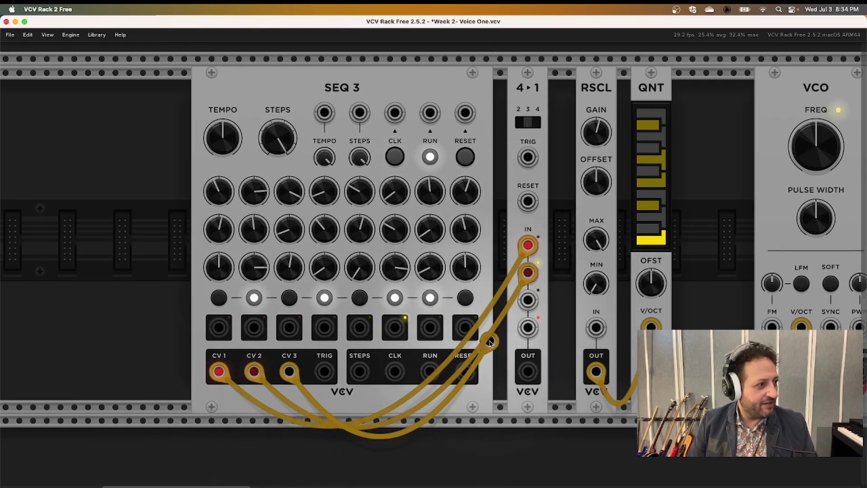
pyautogui.click(527, 300)
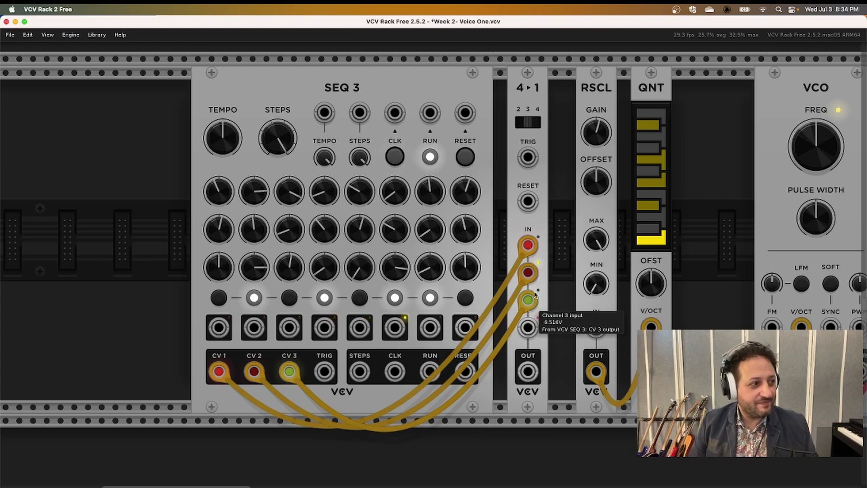
# - Connect the 4▸1 output to the RSCL input with a new cable
pyautogui.rightClick(528, 373)
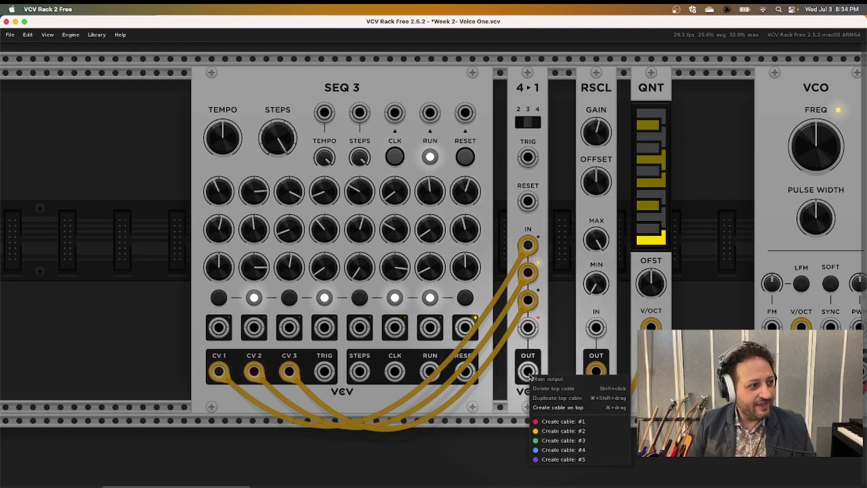
pyautogui.click(570, 431)
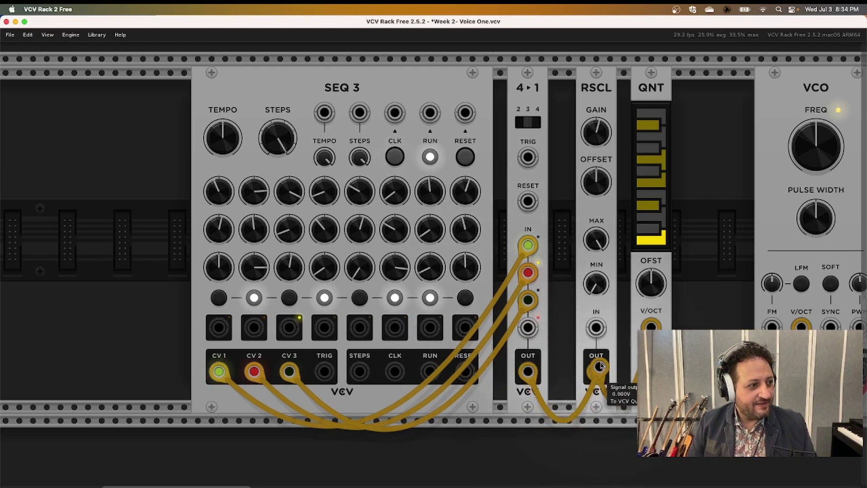
pyautogui.rightClick(529, 371)
pyautogui.click(570, 431)
pyautogui.click(596, 328)
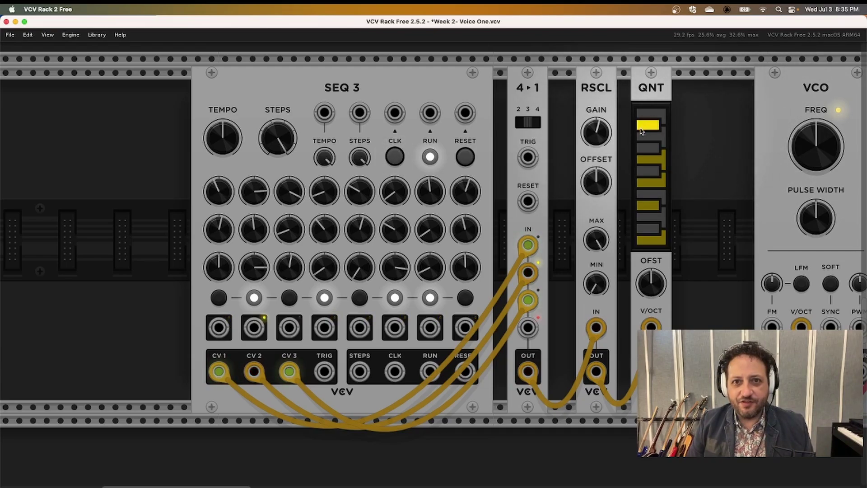
# - Scroll the rack up toward SEQ 3's step 8 output jack
pyautogui.moveTo(607, 129)
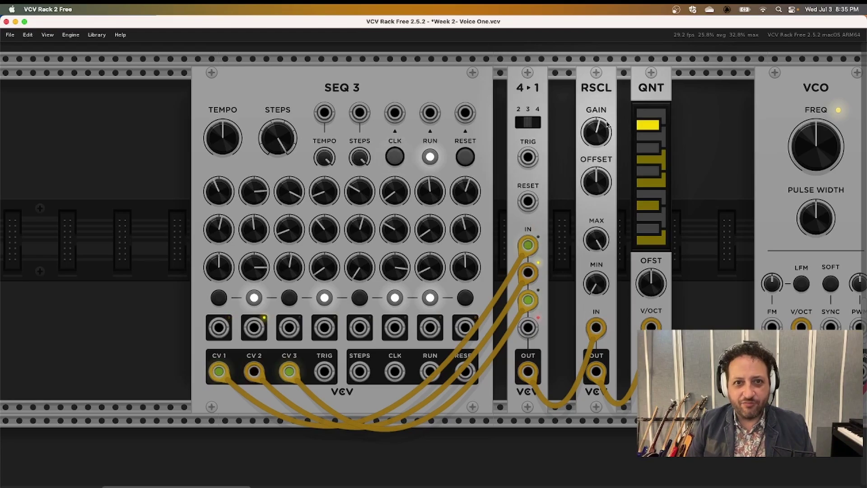
pyautogui.scroll(5, 559, 238)
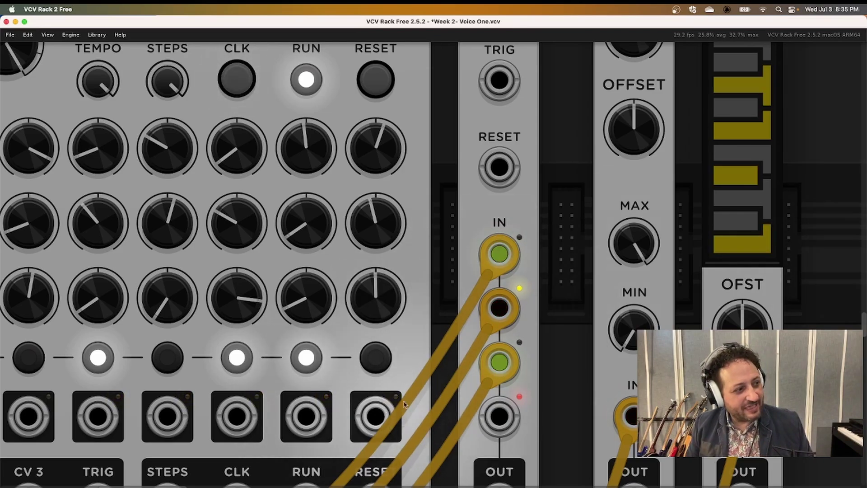
# - Run a blue cable from SEQ 3's step 8 output into the 4▸1 TRIG input
pyautogui.rightClick(380, 405)
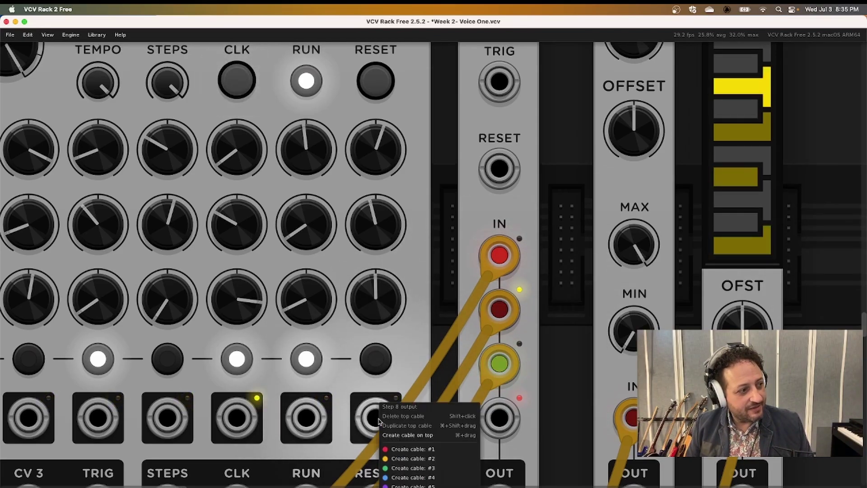
pyautogui.click(412, 478)
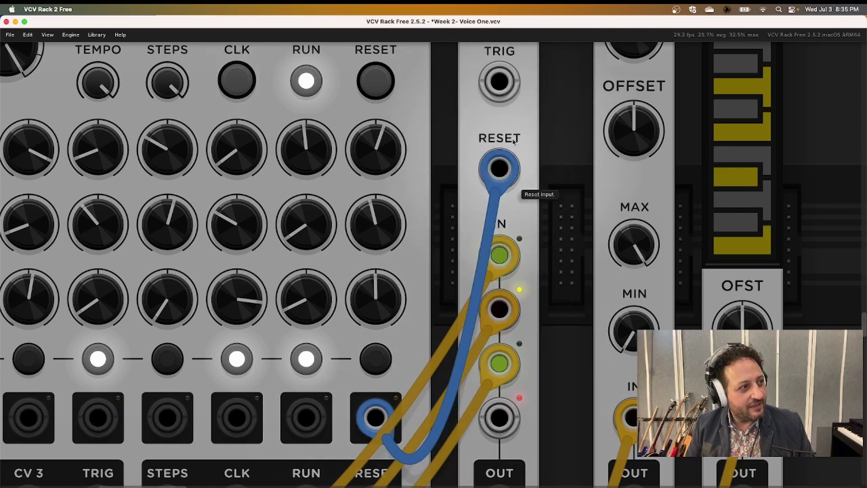
pyautogui.click(511, 91)
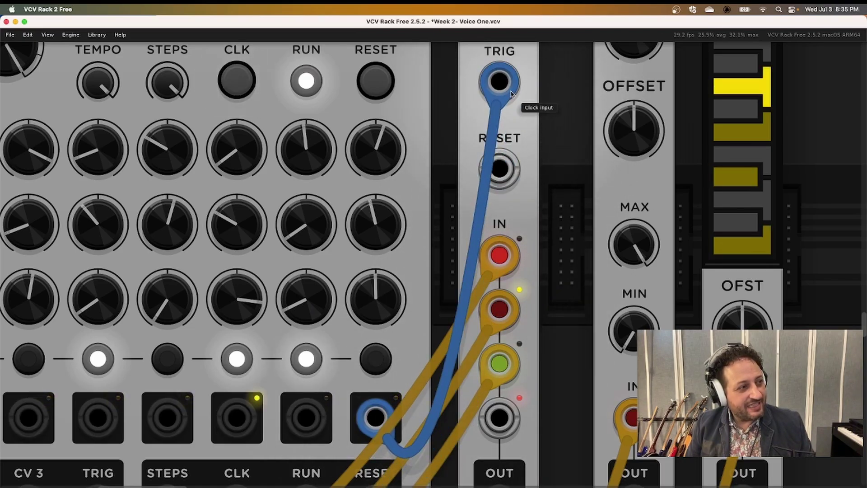
pyautogui.moveTo(511, 93); pyautogui.dragTo(492, 89)
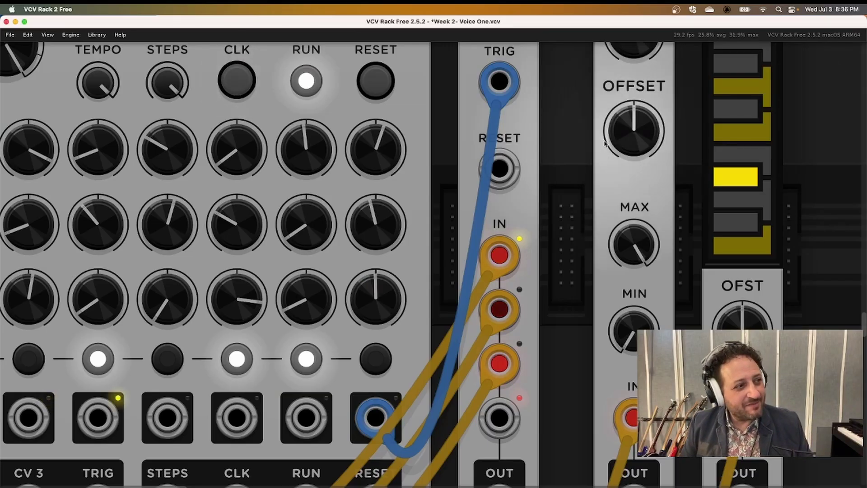
# - Slide RSCL left against the 4>1 module and QNT next to RSCL
pyautogui.scroll(-3, 605, 141)
pyautogui.scroll(-5, 605, 142)
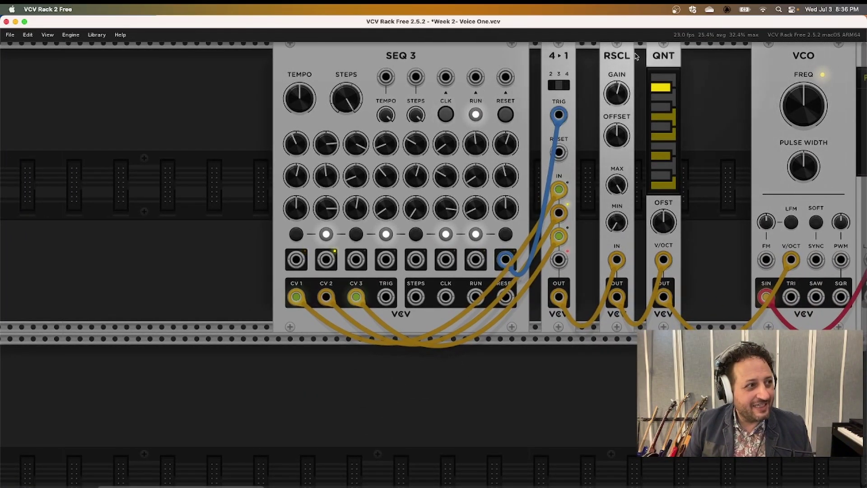
pyautogui.moveTo(617, 55); pyautogui.dragTo(593, 55)
pyautogui.moveTo(663, 55); pyautogui.dragTo(652, 54)
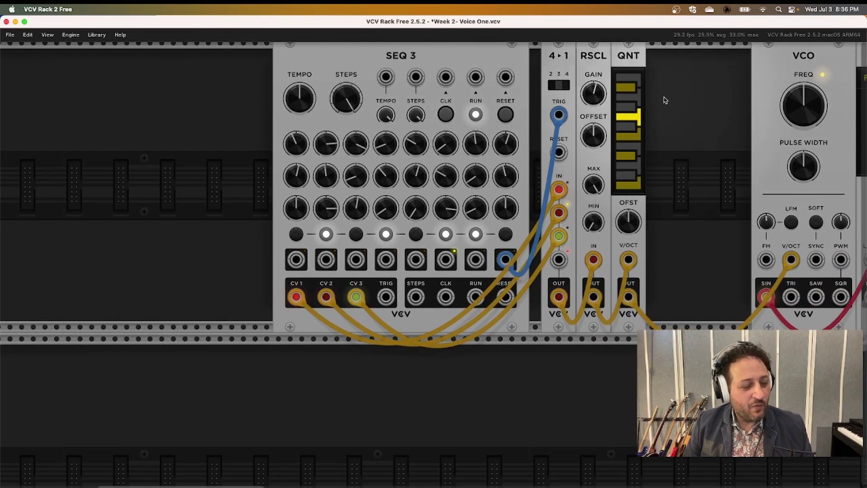
# - Add an ADSR EG envelope via the 'adsr' search and shift the sequencer chain left
pyautogui.rightClick(680, 99)
pyautogui.write('adsr')
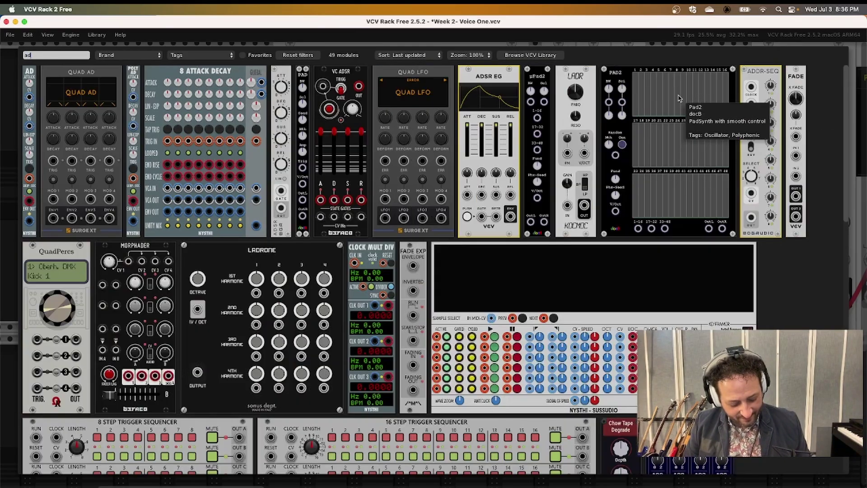
pyautogui.click(128, 79)
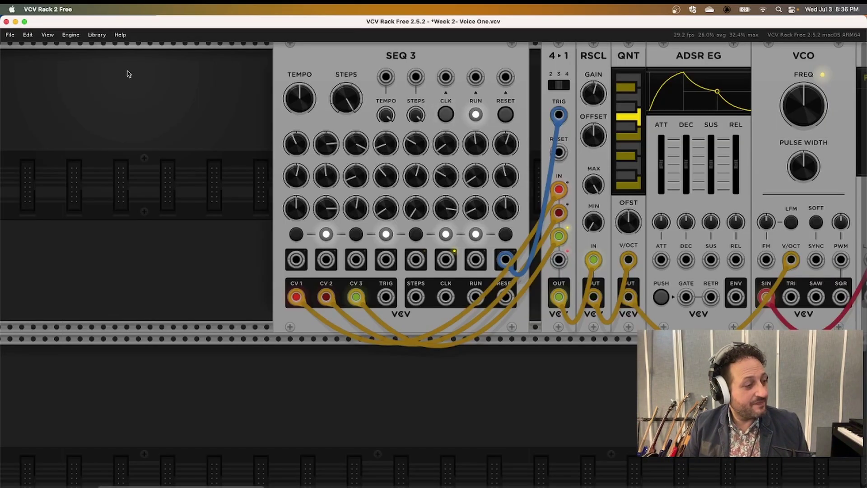
pyautogui.moveTo(240, 123); pyautogui.dragTo(481, 135)
# - Add a VCA module from the 'vca' search and clear the group selection
pyautogui.rightClick(672, 146)
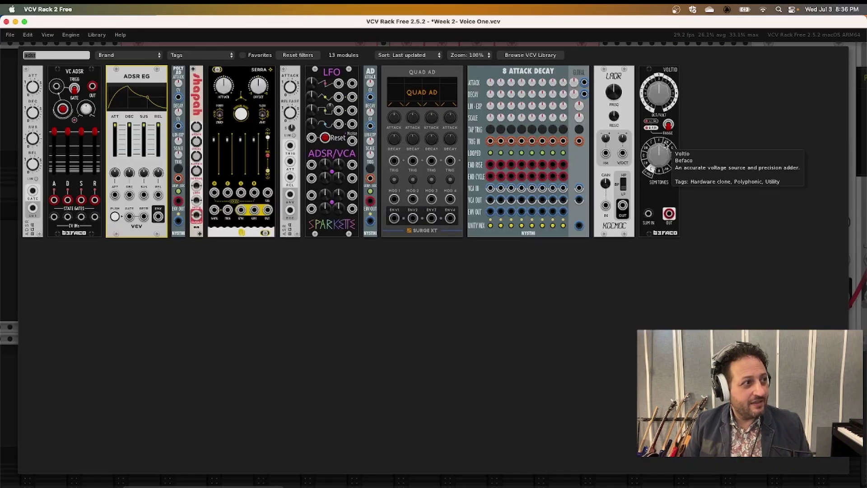
pyautogui.write('vca')
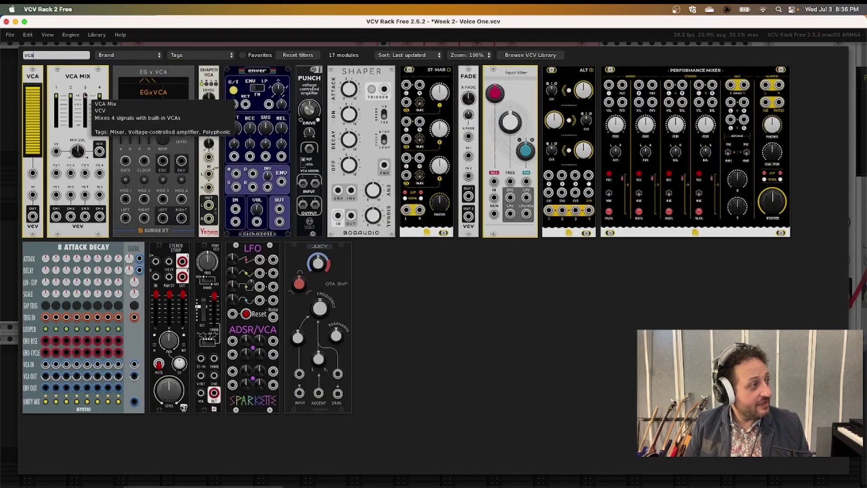
pyautogui.click(29, 69)
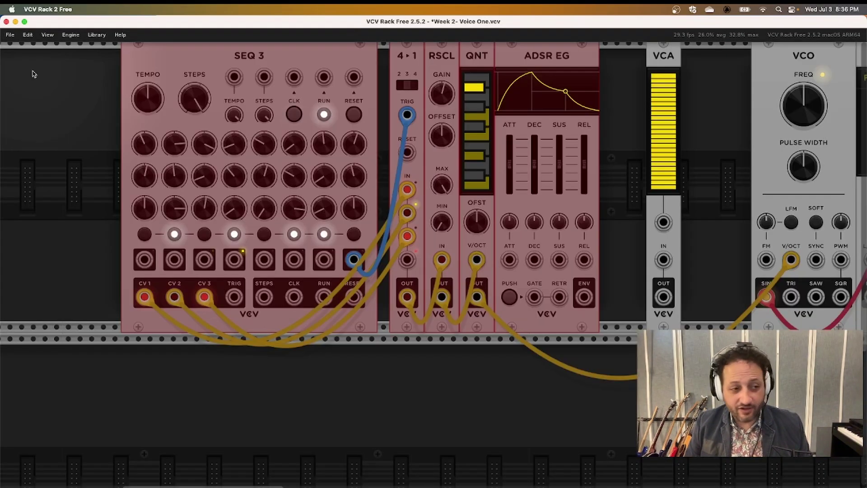
pyautogui.click(720, 171)
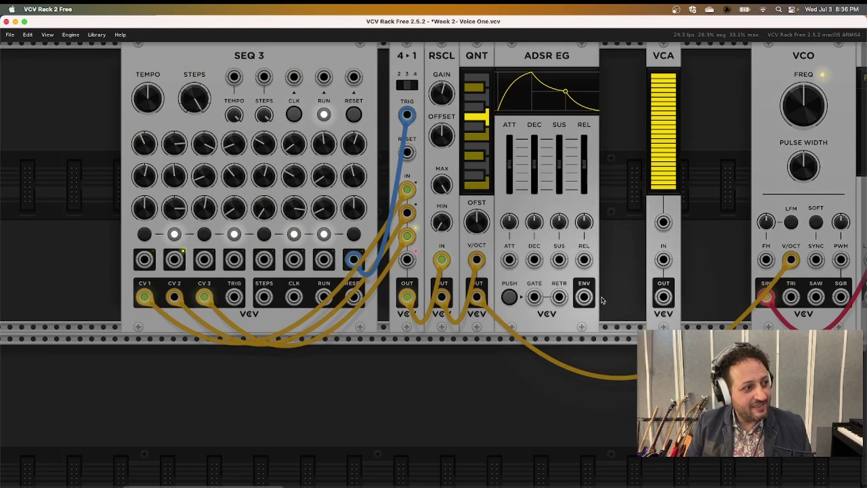
# - Connect a blue cable from the ADSR envelope output to the VCA CV input
pyautogui.rightClick(583, 299)
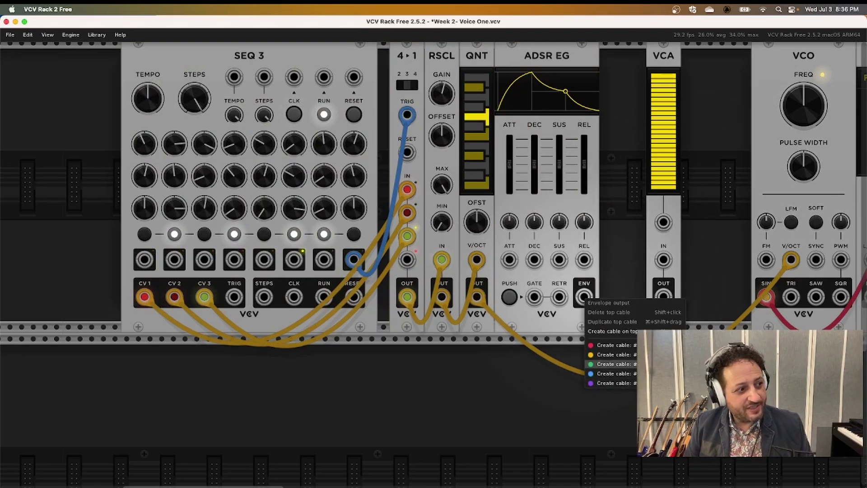
pyautogui.click(611, 374)
pyautogui.click(663, 222)
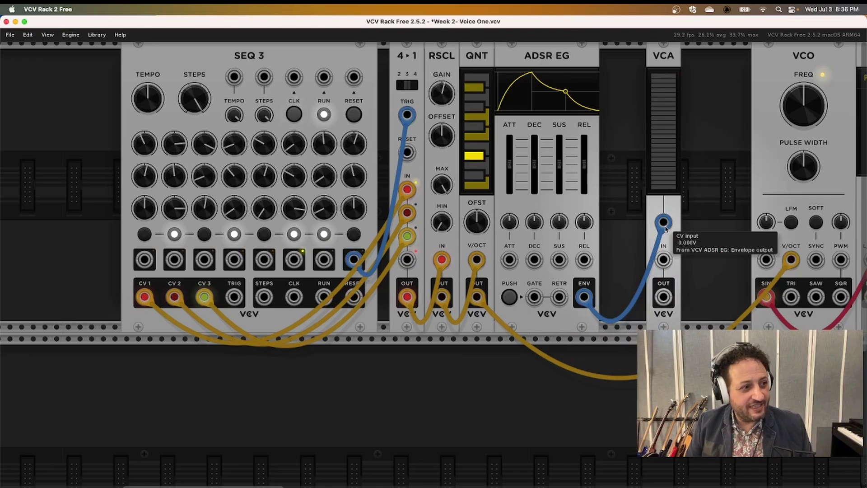
pyautogui.hscroll(2, 705, 242)
# - Route the VCO through the VCA into Audio's left input and switch on step gates 1 and 3
pyautogui.scroll(-5, 705, 242)
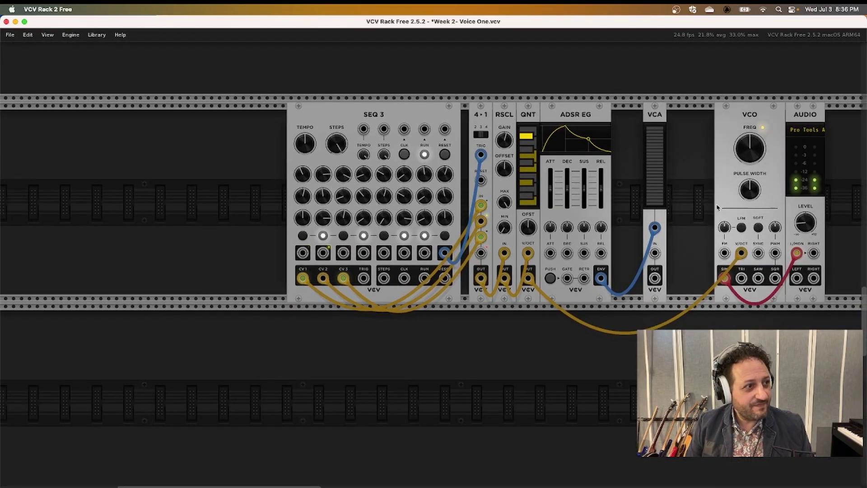
pyautogui.moveTo(752, 117); pyautogui.dragTo(777, 218)
pyautogui.moveTo(797, 253); pyautogui.dragTo(773, 252)
pyautogui.rightClick(774, 280)
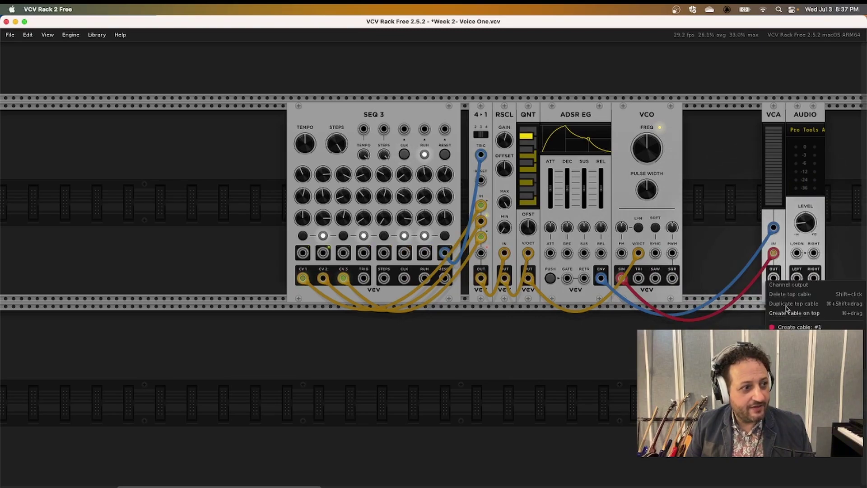
pyautogui.click(798, 327)
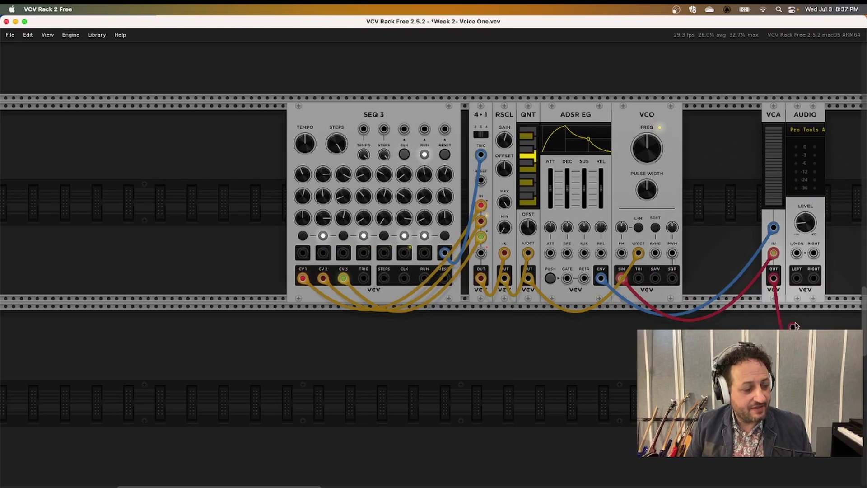
pyautogui.click(796, 254)
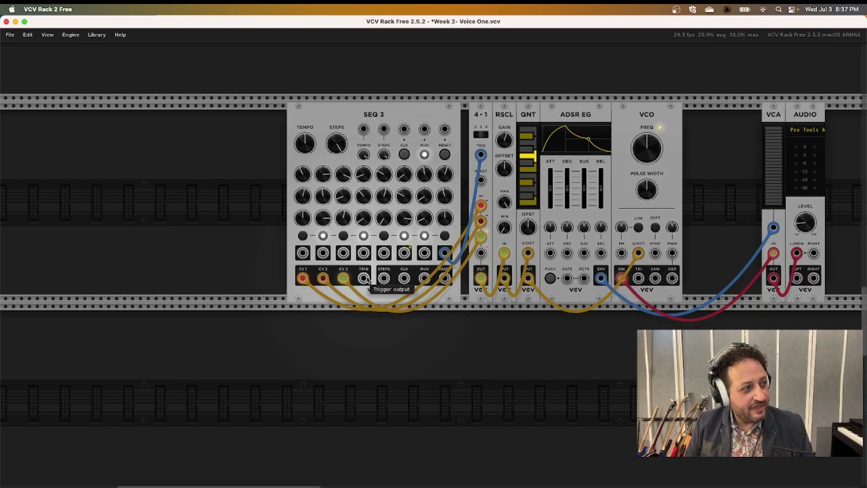
pyautogui.click(307, 238)
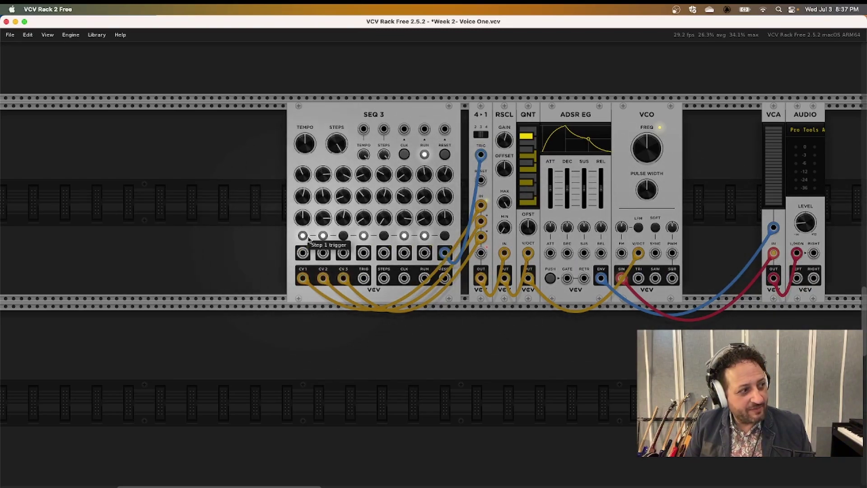
pyautogui.click(343, 236)
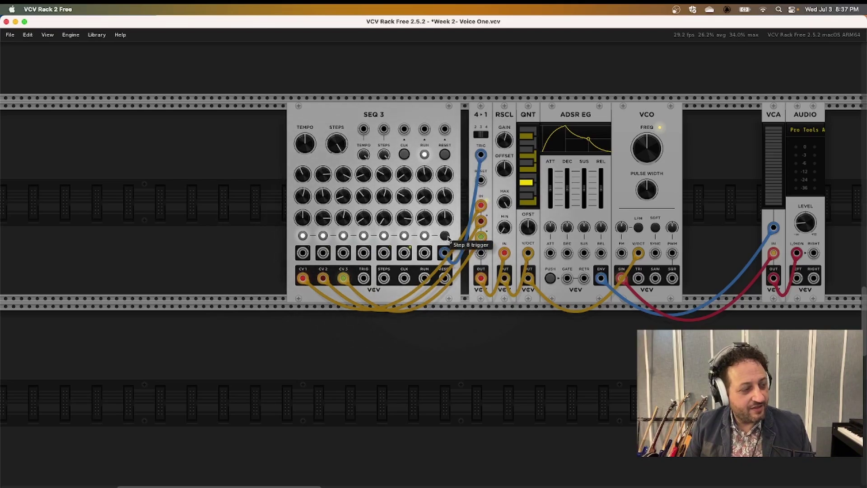
# - Patch a blue cable from SEQ 3's TRIG output into the ADSR EG GATE input
pyautogui.scroll(5, 503, 227)
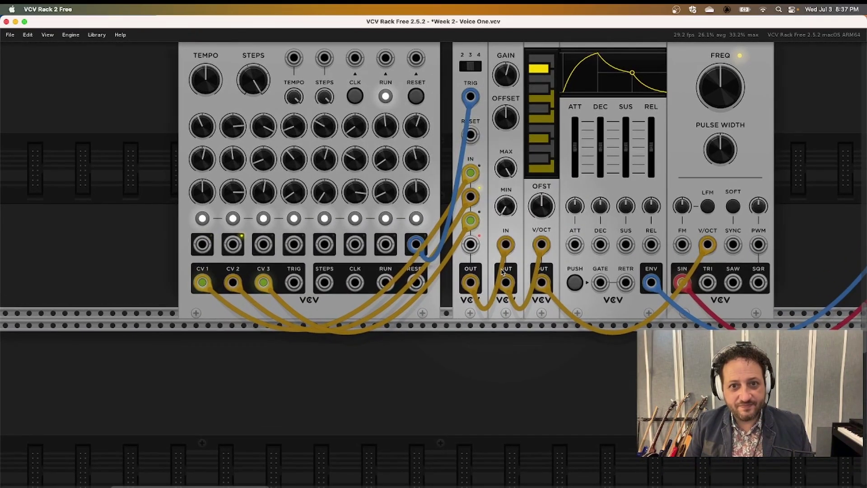
pyautogui.scroll(1, 502, 271)
pyautogui.hscroll(5, 492, 267)
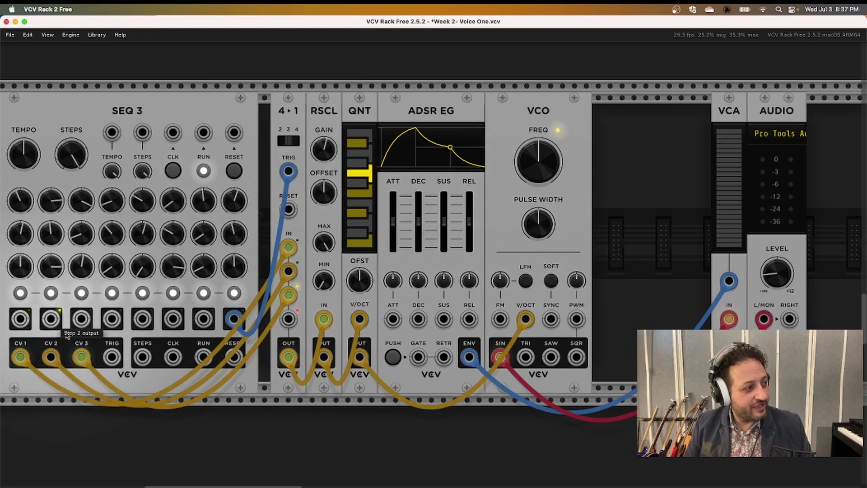
pyautogui.rightClick(122, 356)
pyautogui.click(113, 357)
pyautogui.rightClick(112, 357)
pyautogui.click(141, 431)
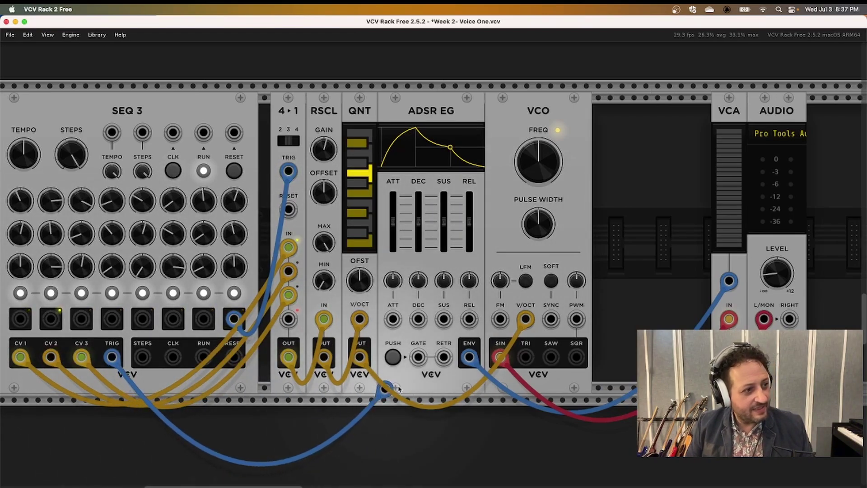
pyautogui.moveTo(615, 381); pyautogui.dragTo(418, 357)
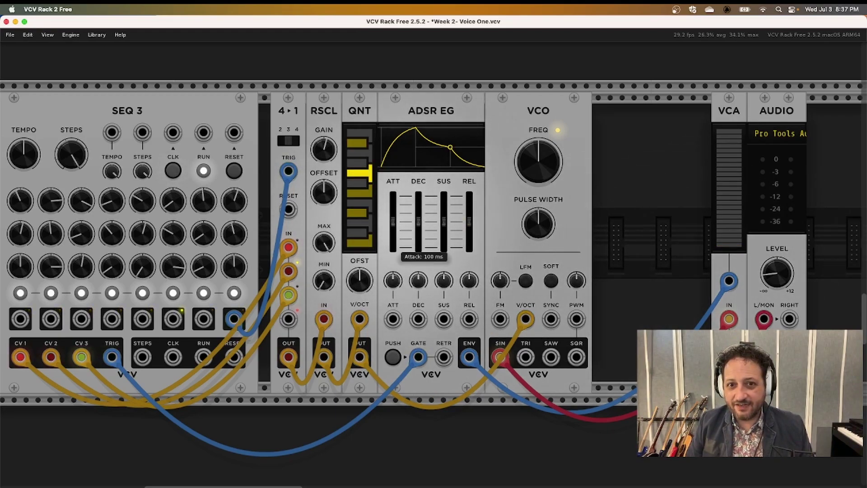
# - Set ADSR attack near 2.3 ms, sustain to 0 and a short release, then move the VCA beside the VCO
pyautogui.moveTo(393, 222); pyautogui.dragTo(393, 248)
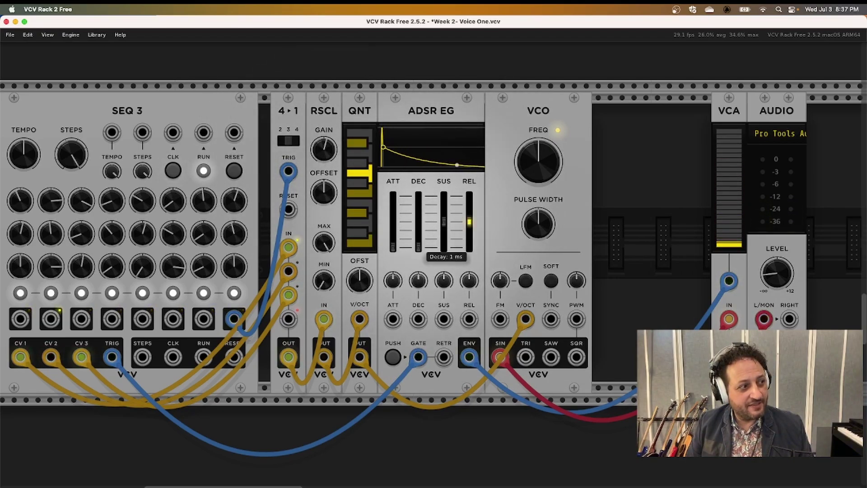
pyautogui.moveTo(438, 213); pyautogui.dragTo(443, 231)
pyautogui.hscroll(-1, 444, 231)
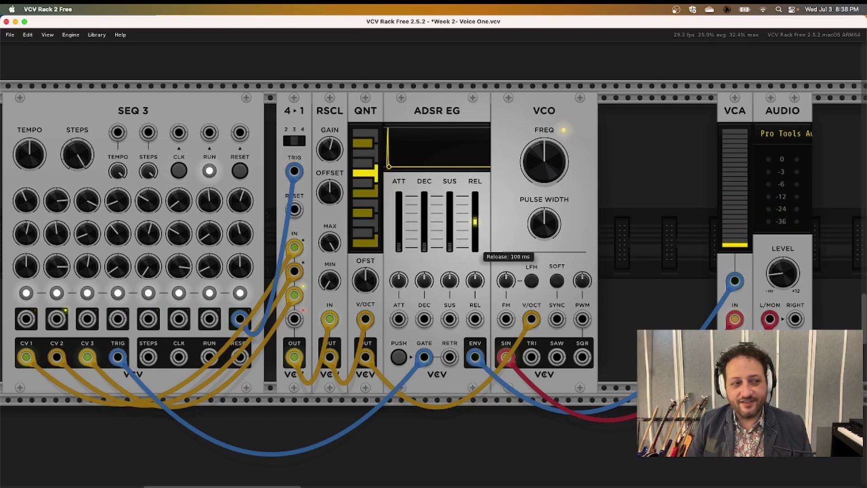
pyautogui.moveTo(475, 221); pyautogui.dragTo(475, 216)
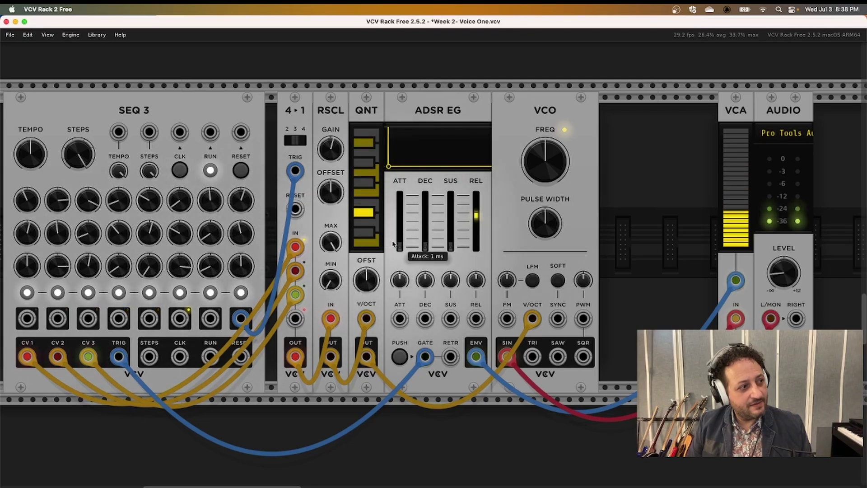
pyautogui.moveTo(399, 246); pyautogui.dragTo(399, 244)
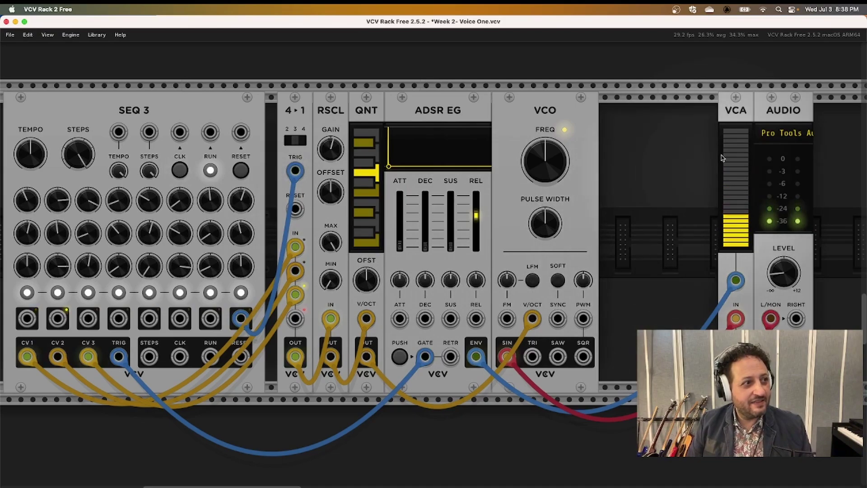
pyautogui.moveTo(727, 128); pyautogui.dragTo(608, 128)
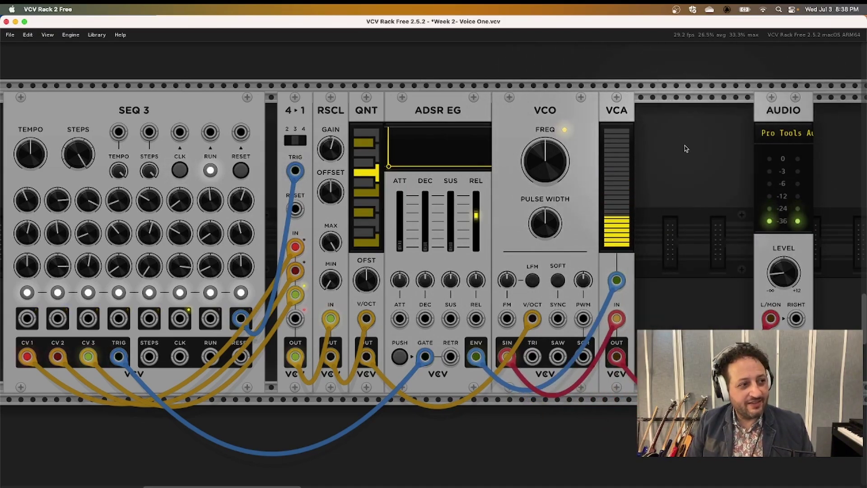
pyautogui.rightClick(686, 145)
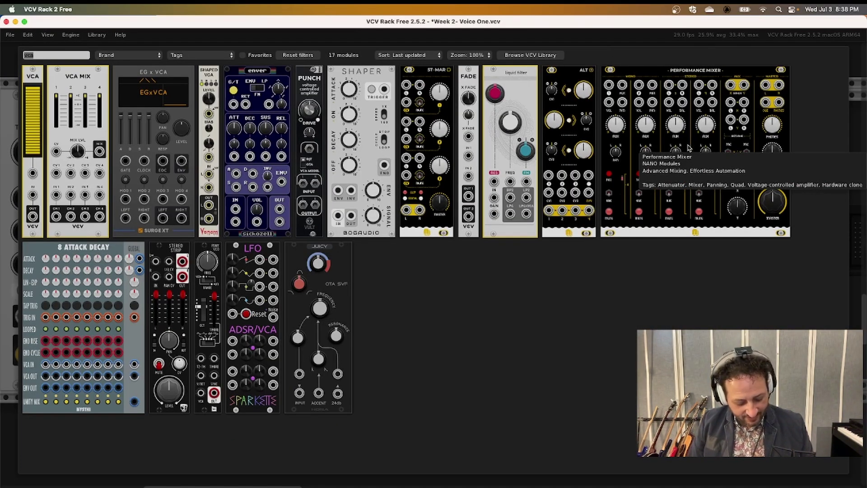
pyautogui.write('vcf')
pyautogui.press('Escape')
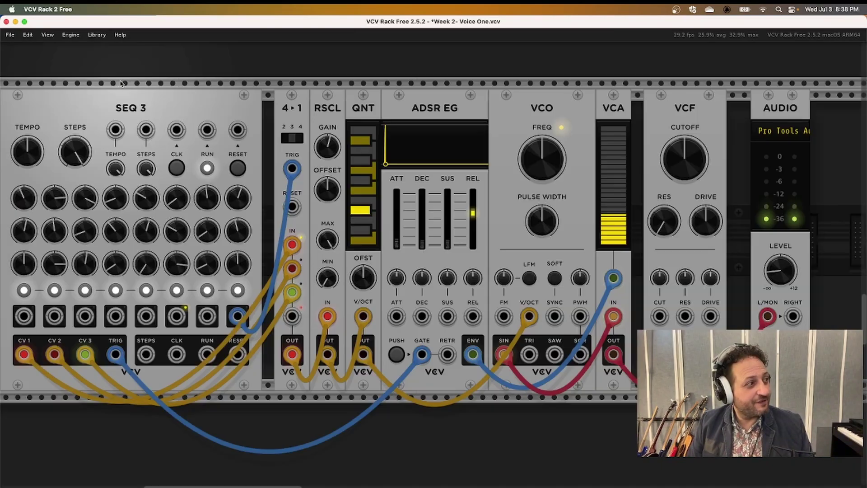
pyautogui.moveTo(767, 316); pyautogui.dragTo(659, 353)
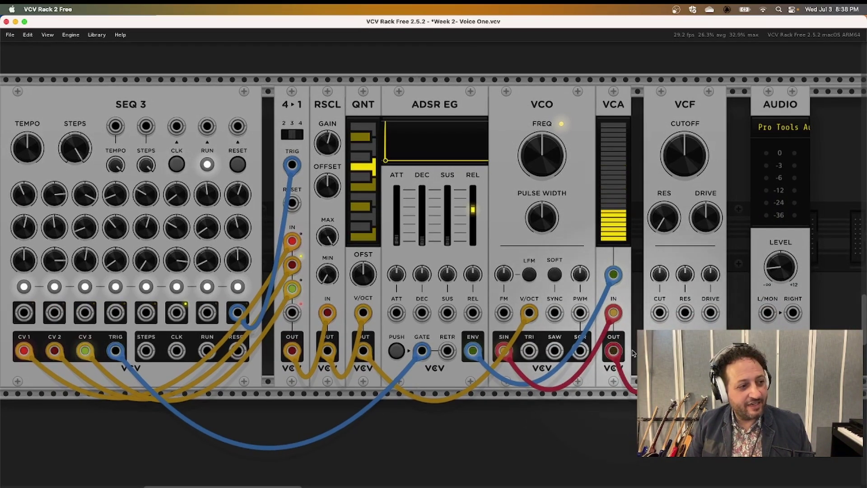
pyautogui.hscroll(1, 430, 263)
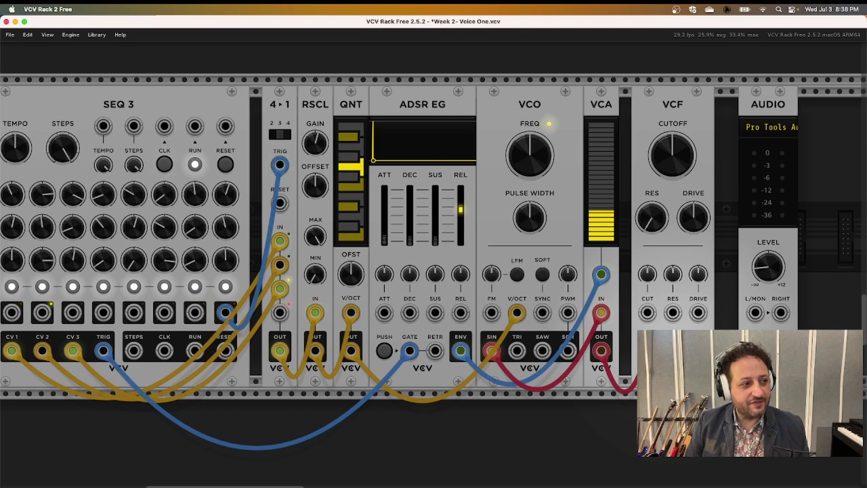
# - Feed the VCA the square wave into Audio left, and set VCF cutoff ~478 Hz, resonance ~46%
pyautogui.moveTo(641, 397); pyautogui.dragTo(759, 311)
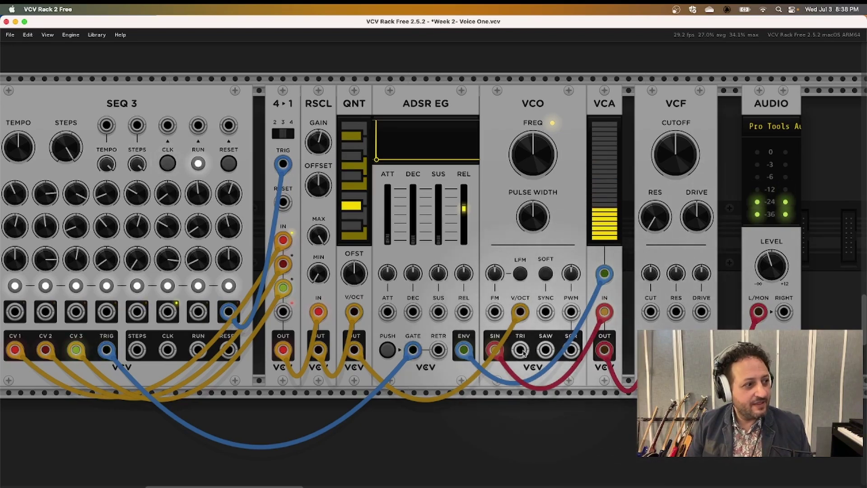
pyautogui.moveTo(499, 353); pyautogui.dragTo(571, 350)
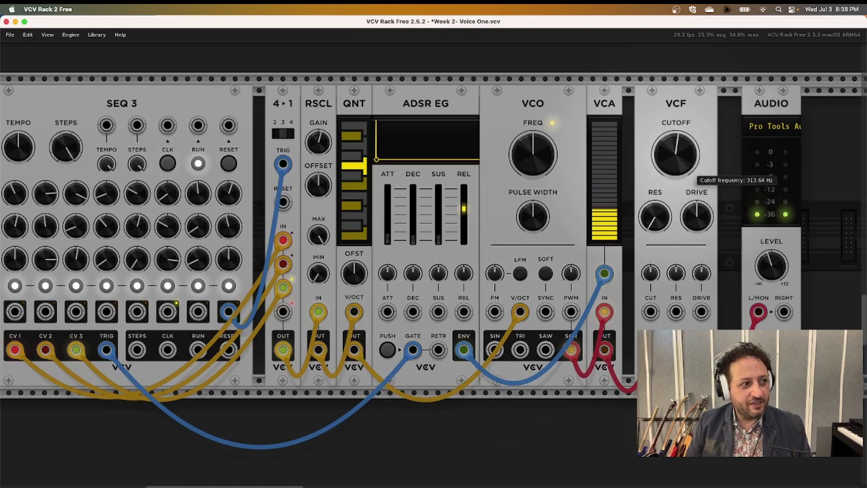
pyautogui.moveTo(675, 155); pyautogui.dragTo(676, 142)
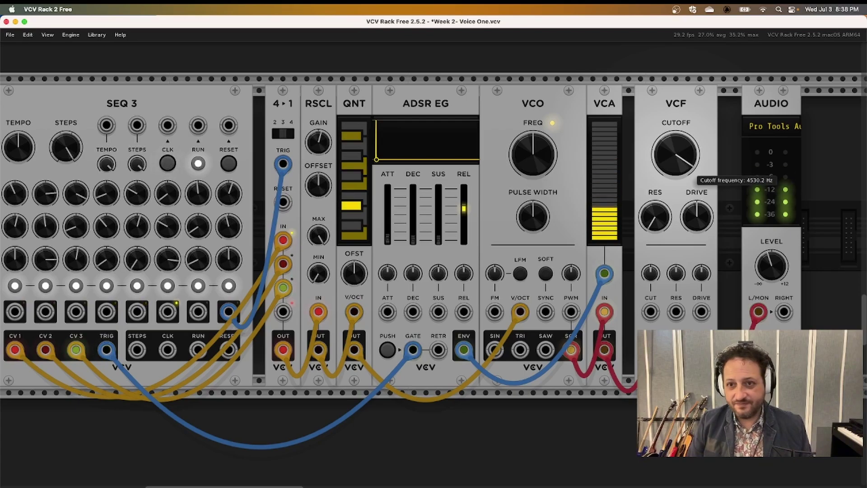
pyautogui.moveTo(675, 156); pyautogui.dragTo(675, 167)
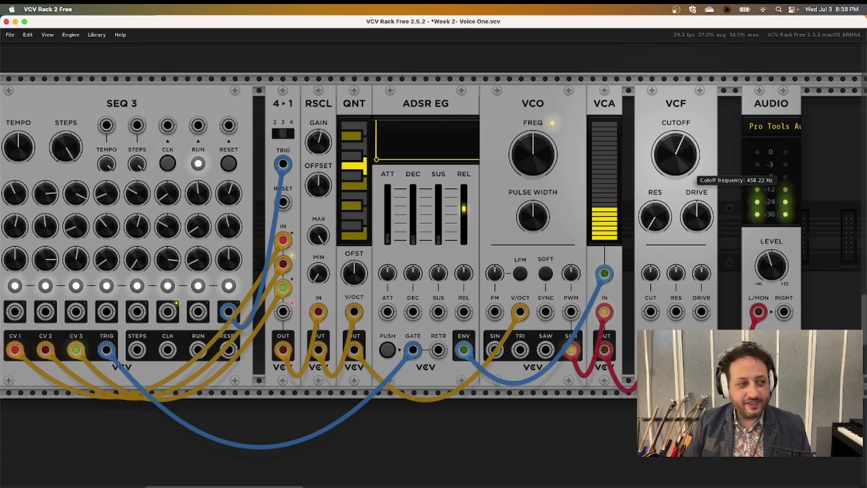
pyautogui.moveTo(655, 216); pyautogui.dragTo(655, 211)
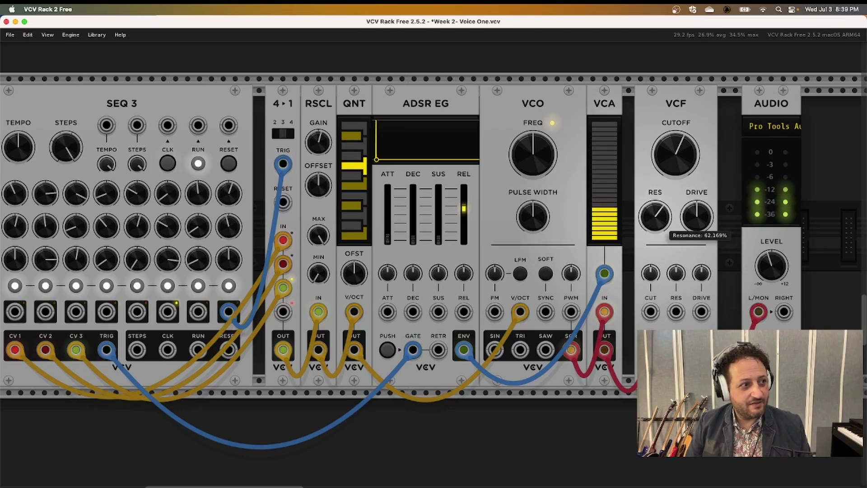
pyautogui.moveTo(675, 154); pyautogui.dragTo(675, 160)
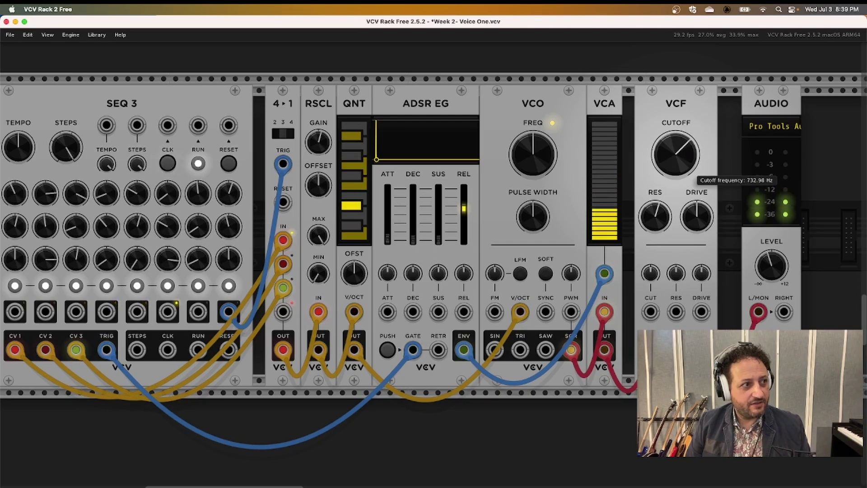
pyautogui.moveTo(675, 158); pyautogui.dragTo(675, 162)
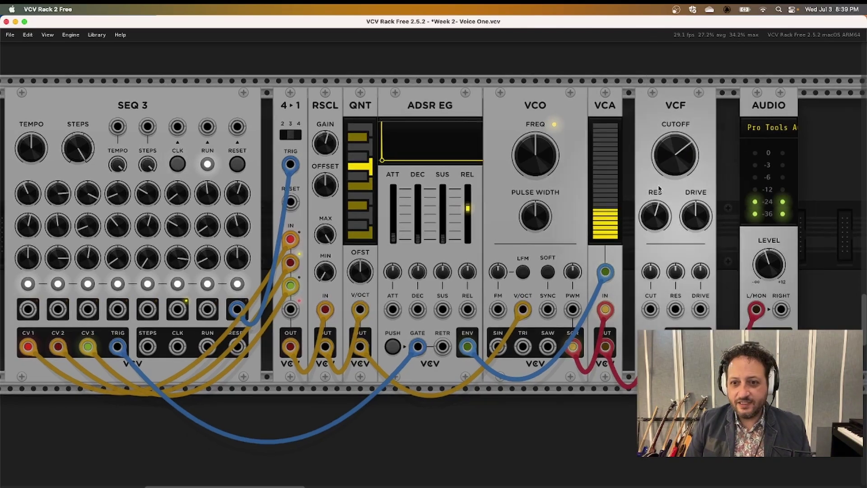
pyautogui.scroll(-1, 659, 188)
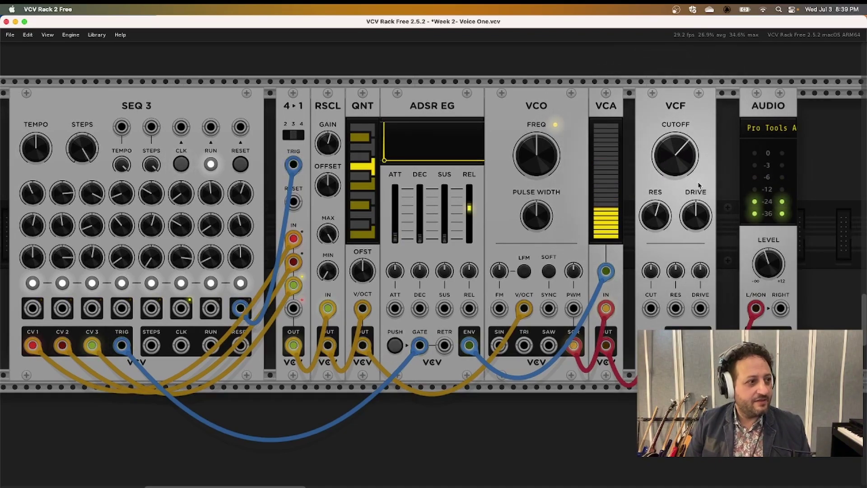
pyautogui.moveTo(697, 217)
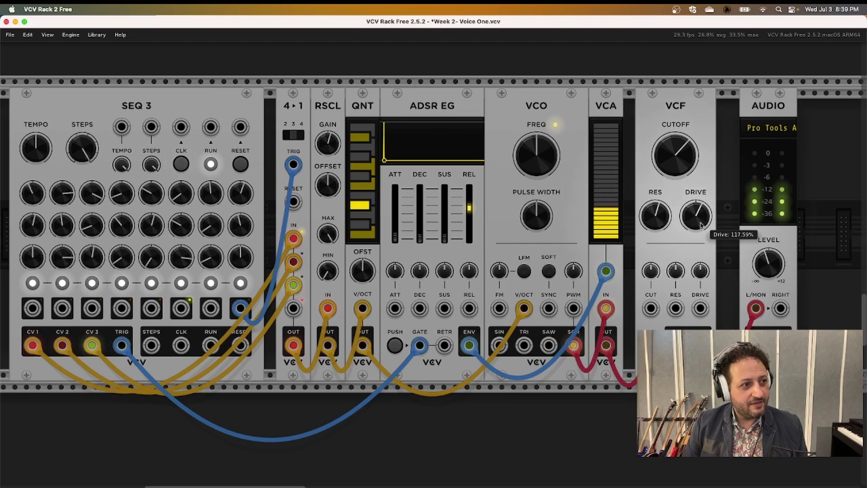
pyautogui.moveTo(781, 280)
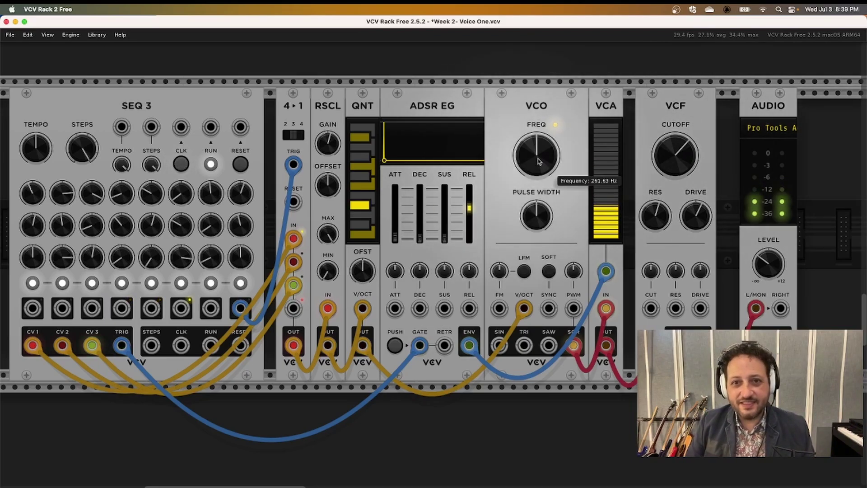
# - Slide the VCF next to the VCA and box-select SEQ 3, 4>1, RSCL and QNT
pyautogui.moveTo(676, 101); pyautogui.dragTo(660, 100)
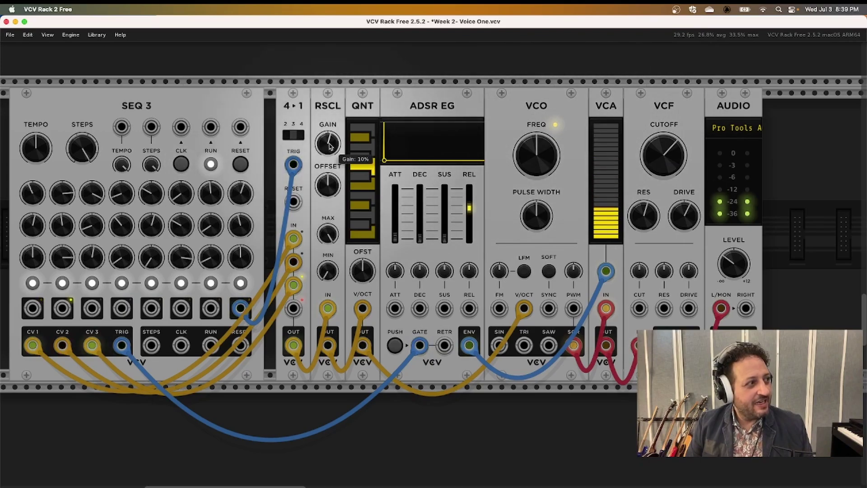
pyautogui.moveTo(155, 67); pyautogui.dragTo(357, 143)
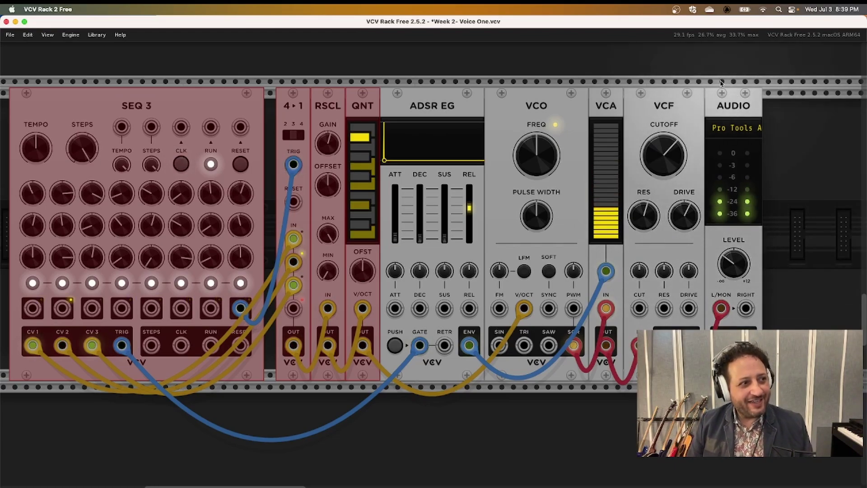
# - Move Audio right and add a VCV DELAY module after the VCF
pyautogui.moveTo(744, 107); pyautogui.dragTo(848, 107)
pyautogui.hscroll(3, 732, 125)
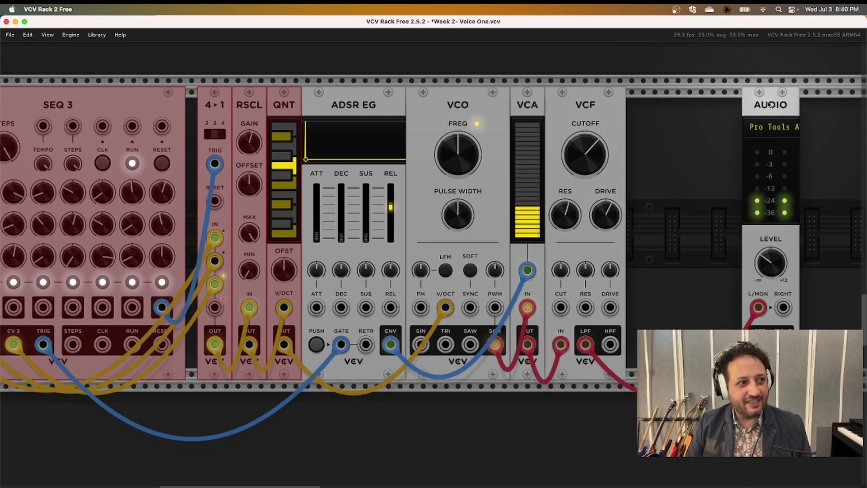
pyautogui.rightClick(664, 137)
pyautogui.write('delay')
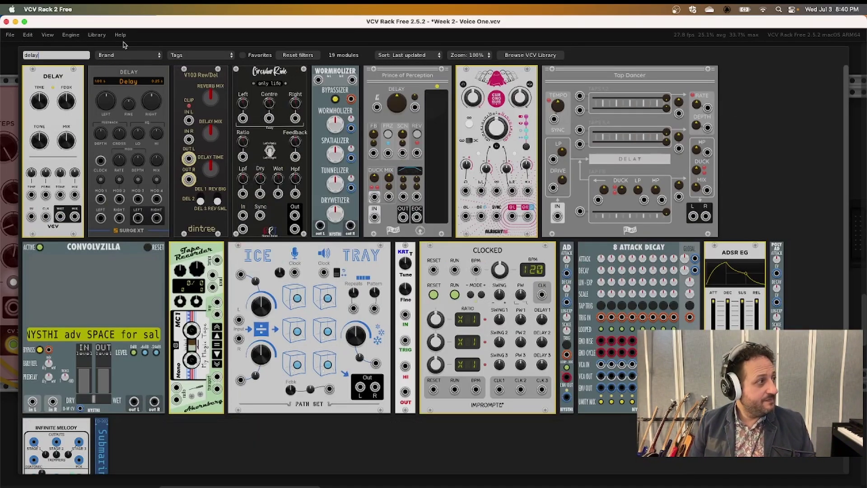
pyautogui.click(50, 84)
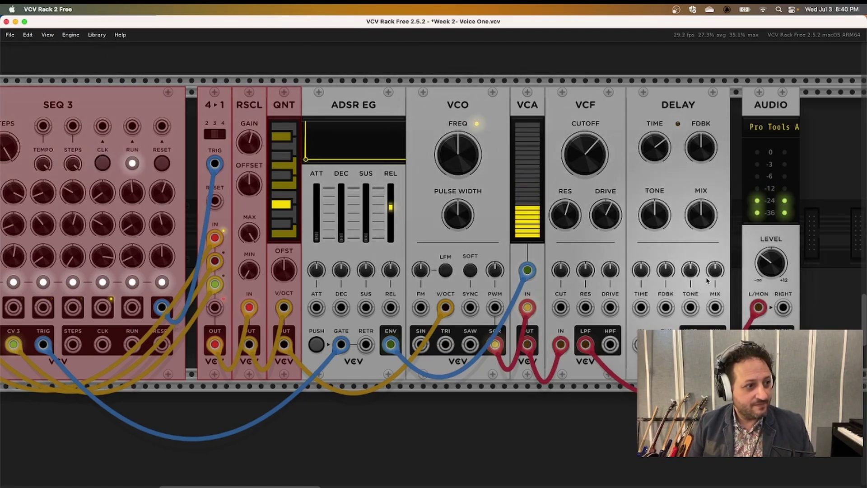
# - Patch the signal through the Delay into Audio left and shorten its time to about 0.24 s
pyautogui.scroll(-1, 759, 302)
pyautogui.moveTo(758, 302); pyautogui.dragTo(641, 339)
pyautogui.scroll(-1, 641, 339)
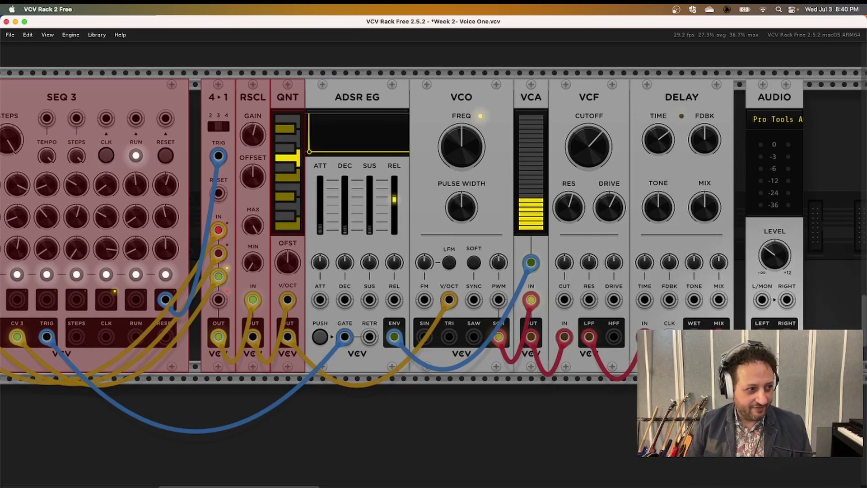
pyautogui.moveTo(719, 336); pyautogui.dragTo(762, 300)
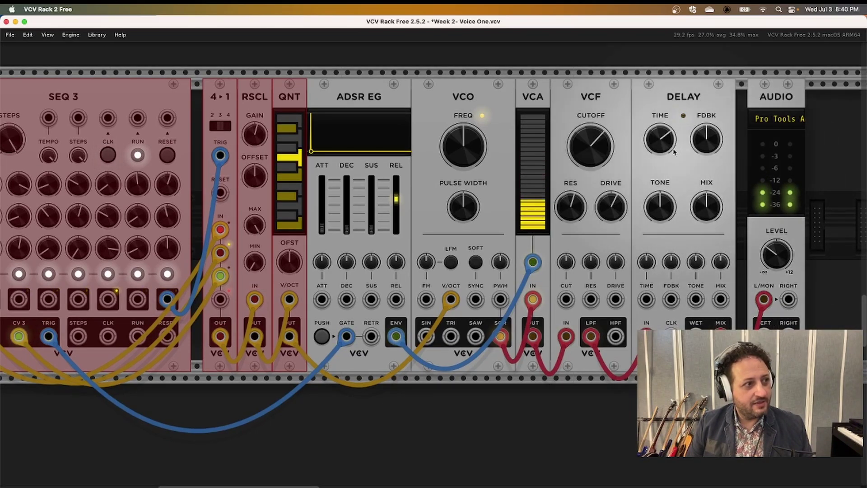
pyautogui.moveTo(658, 138)
pyautogui.moveTo(659, 139); pyautogui.dragTo(658, 152)
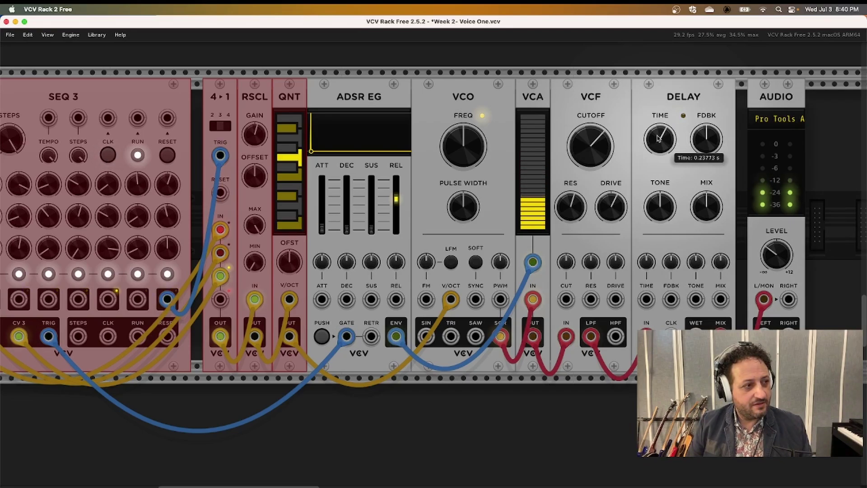
pyautogui.moveTo(705, 137)
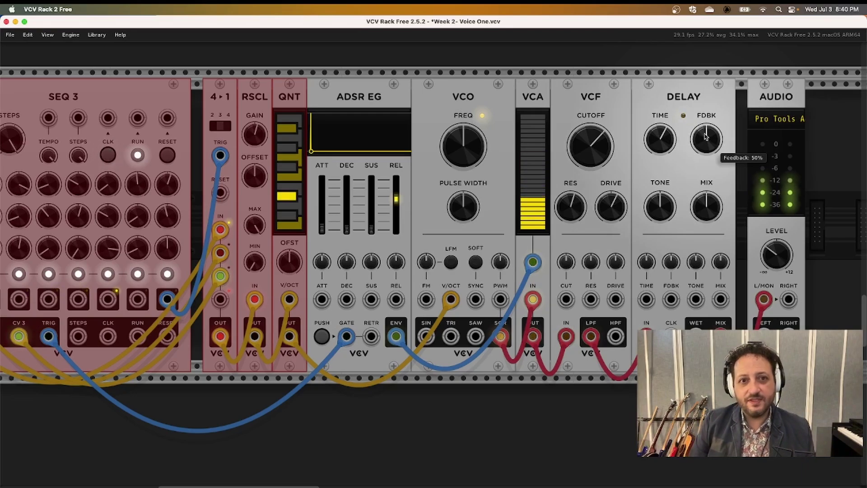
# - Delete the DELAY module and choose Browse VCV Library from the Library menu
pyautogui.click(802, 145)
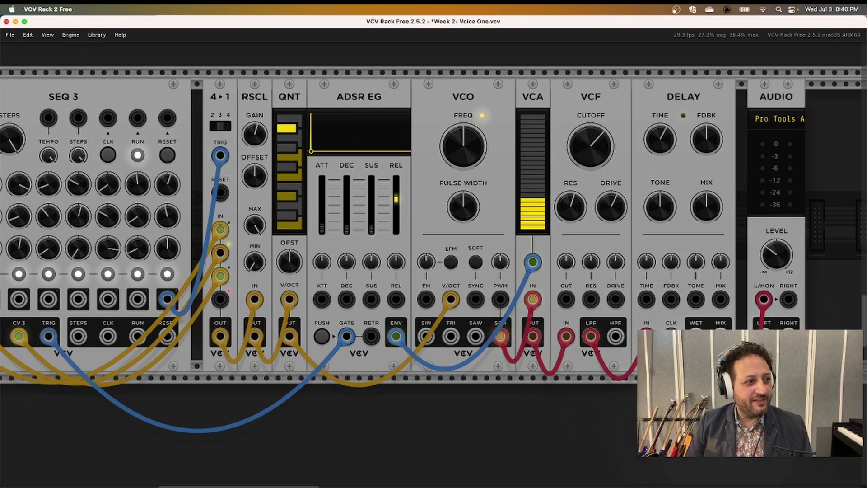
pyautogui.click(672, 306)
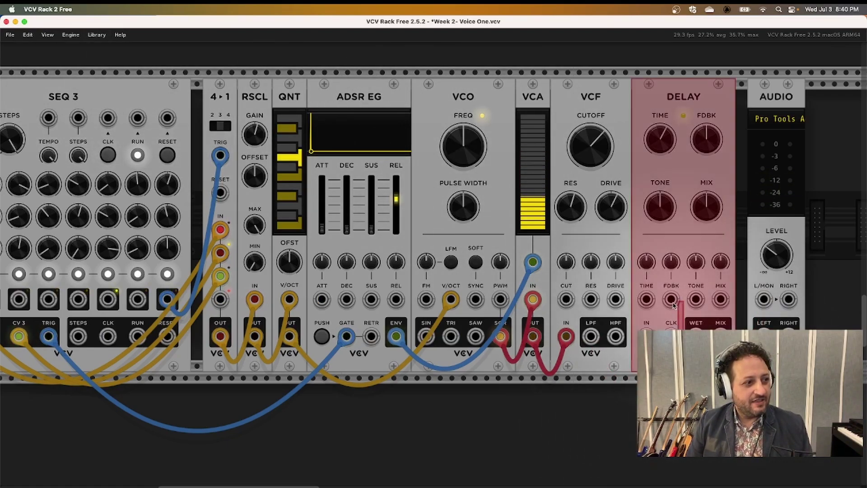
pyautogui.press('BackSpace')
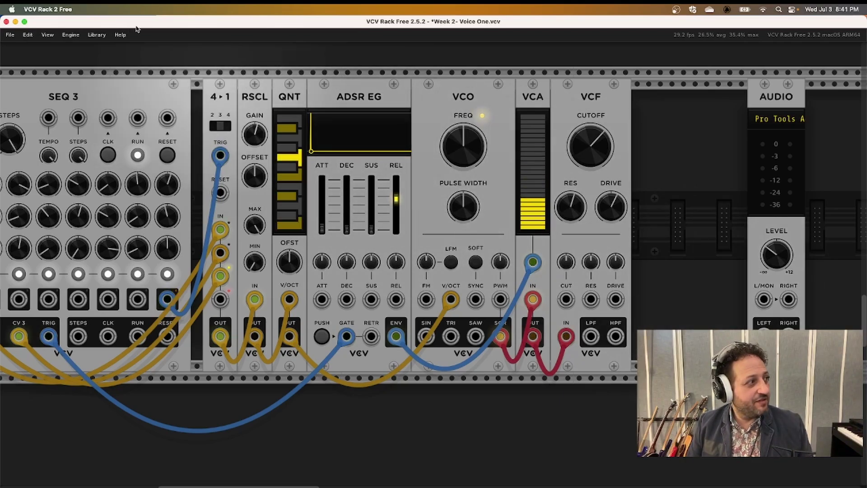
pyautogui.click(97, 35)
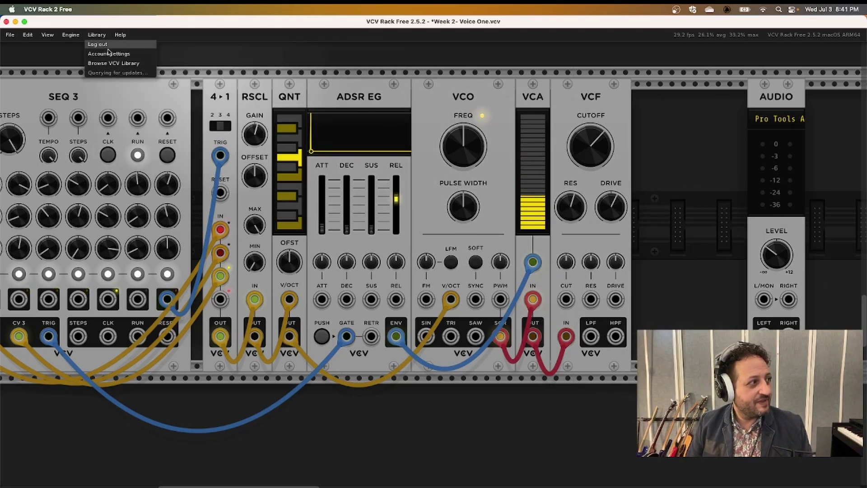
pyautogui.click(118, 62)
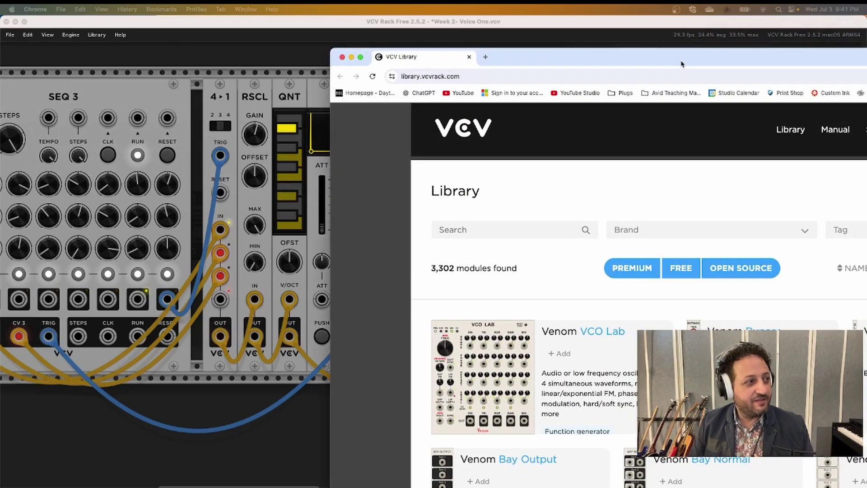
# - Search the VCV Library for Chronoblob 2, confirm Chronoblob2 is added, and return to Rack
pyautogui.moveTo(672, 51); pyautogui.dragTo(355, 22)
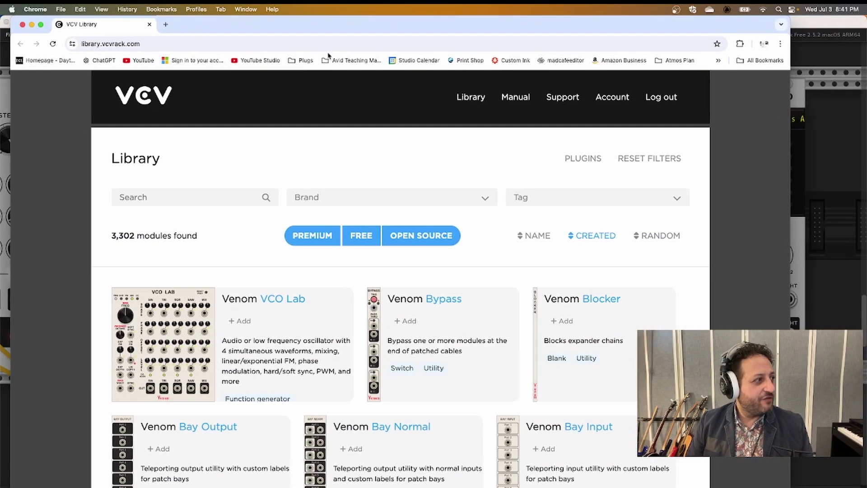
pyautogui.click(145, 199)
pyautogui.write('Chronoblob 2')
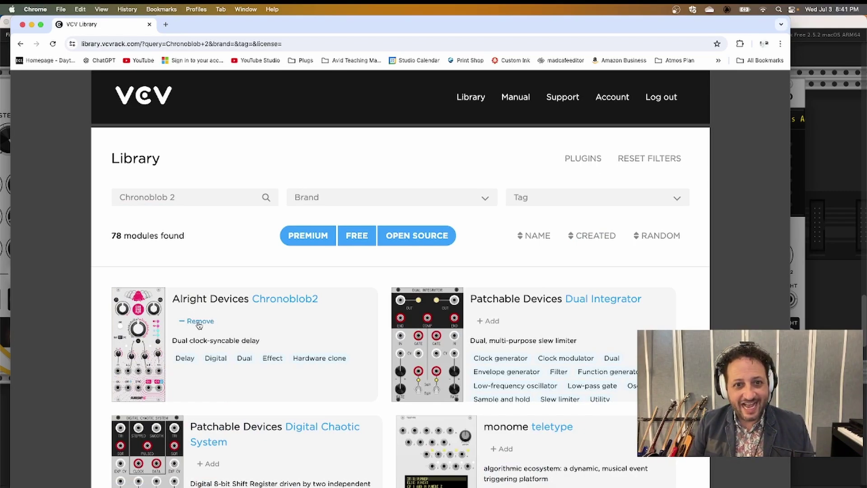
pyautogui.click(5, 60)
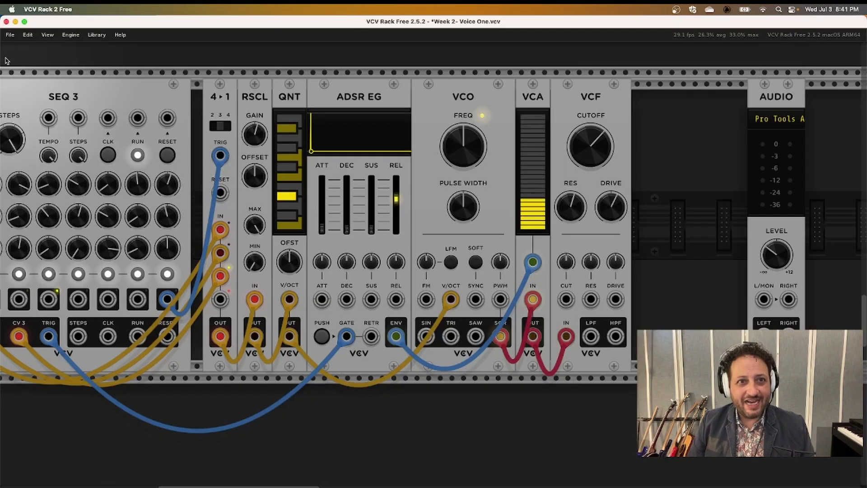
# - Open and dismiss the Library menu, then toggle the window overview back to full-screen Rack
pyautogui.click(97, 36)
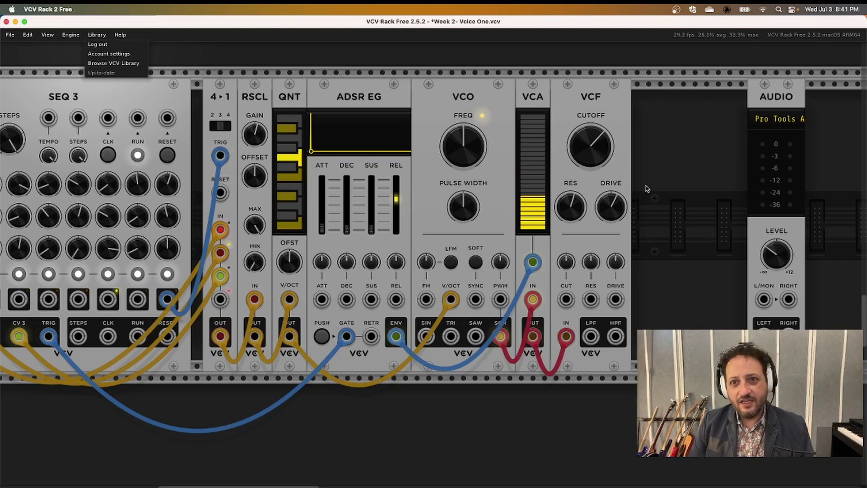
pyautogui.click(727, 200)
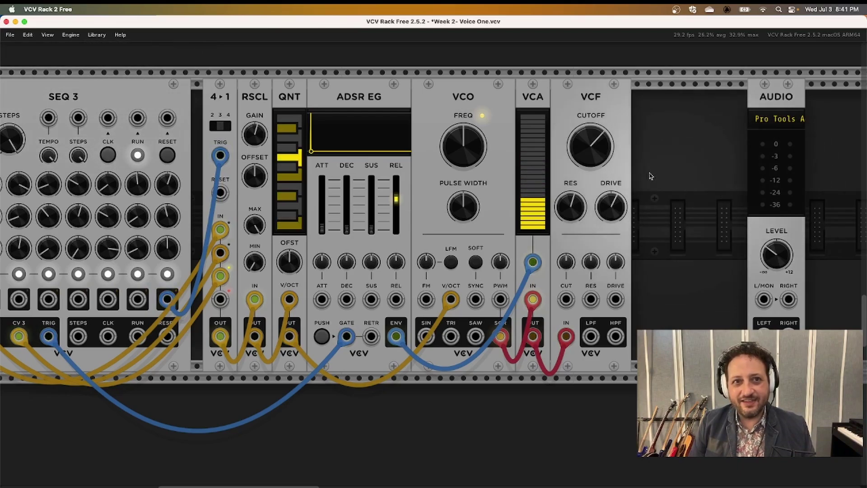
pyautogui.hotkey('ctrl', 'Up')
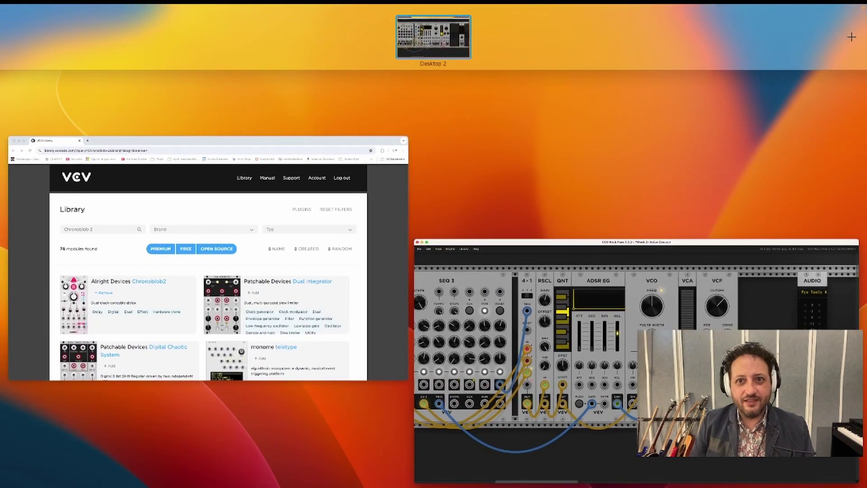
pyautogui.hotkey('ctrl', 'Up')
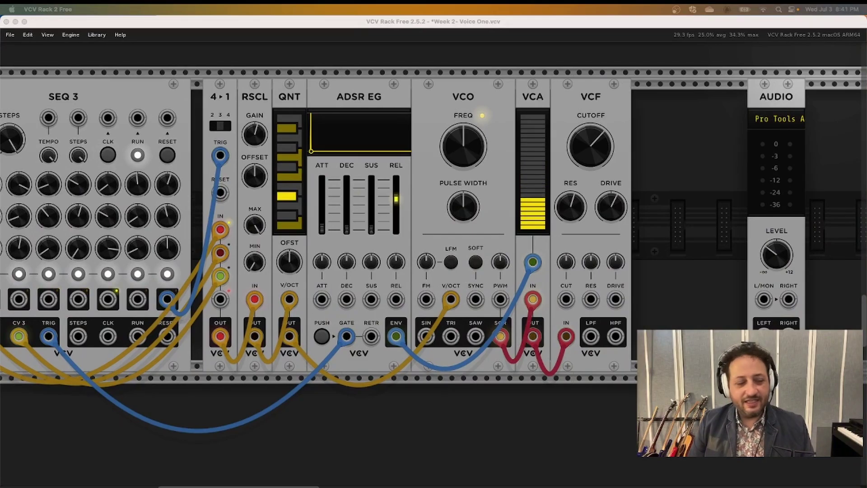
# - Place an Alright Devices Chronoblob2 delay between the VCF and the Audio module, not yet cabled
pyautogui.rightClick(692, 183)
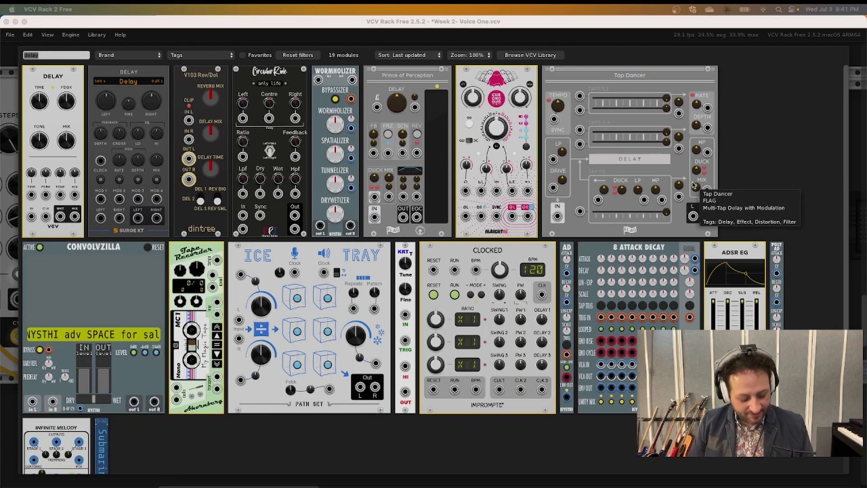
pyautogui.click(504, 79)
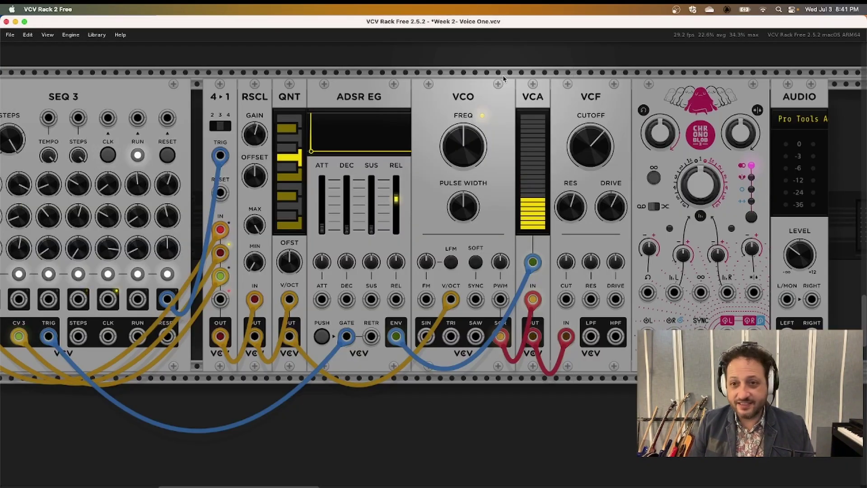
pyautogui.scroll(-2, 725, 209)
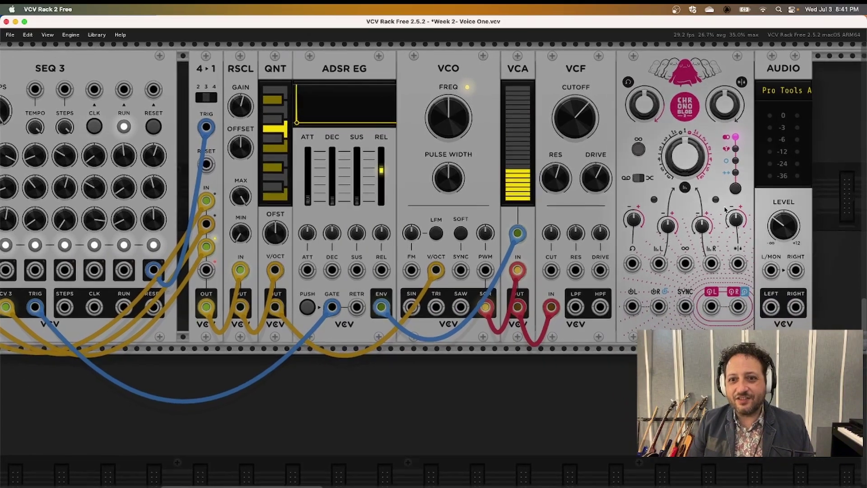
pyautogui.hscroll(5, 725, 209)
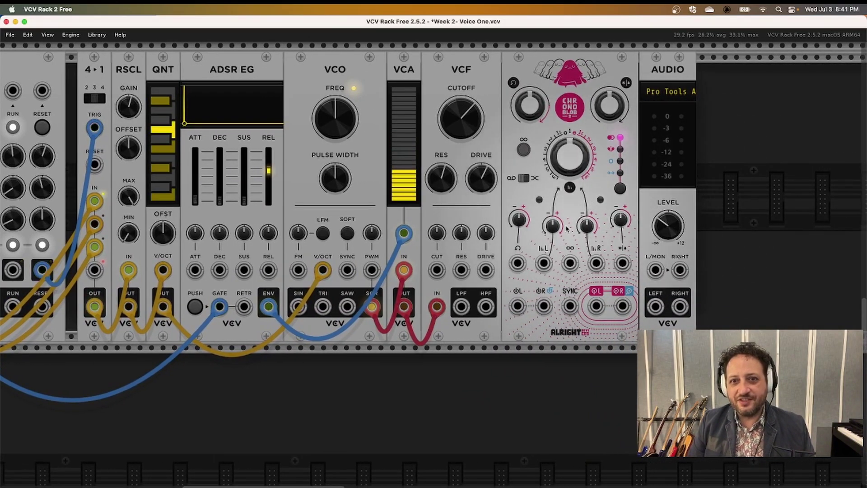
pyautogui.scroll(2, 566, 235)
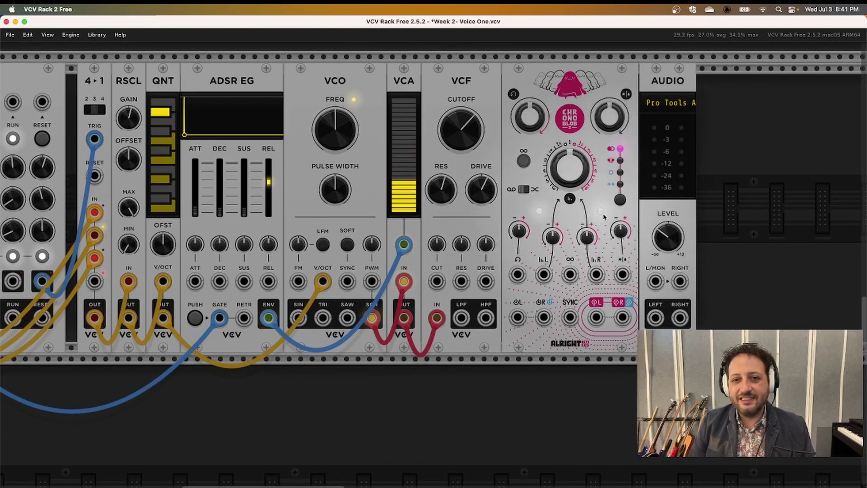
# - Patch the VCF lowpass output into both the left and right Chronoblob2 inputs
pyautogui.rightClick(461, 318)
pyautogui.moveTo(484, 368); pyautogui.dragTo(520, 326)
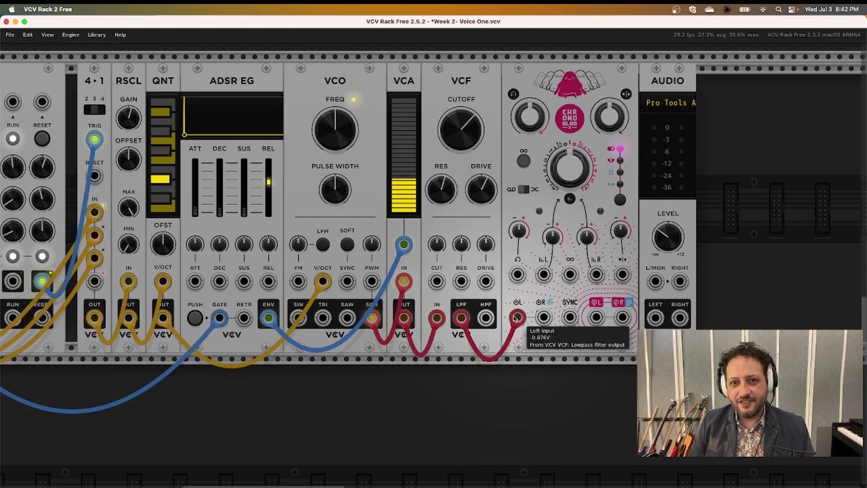
pyautogui.rightClick(461, 318)
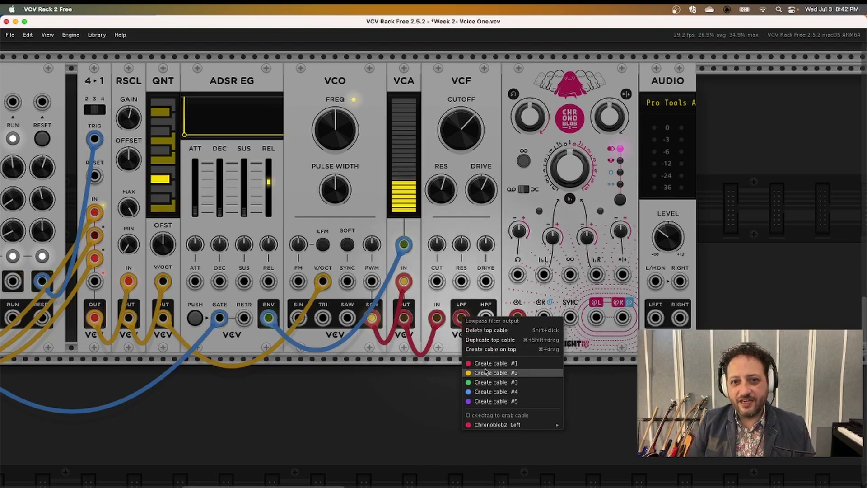
pyautogui.click(486, 372)
pyautogui.click(543, 317)
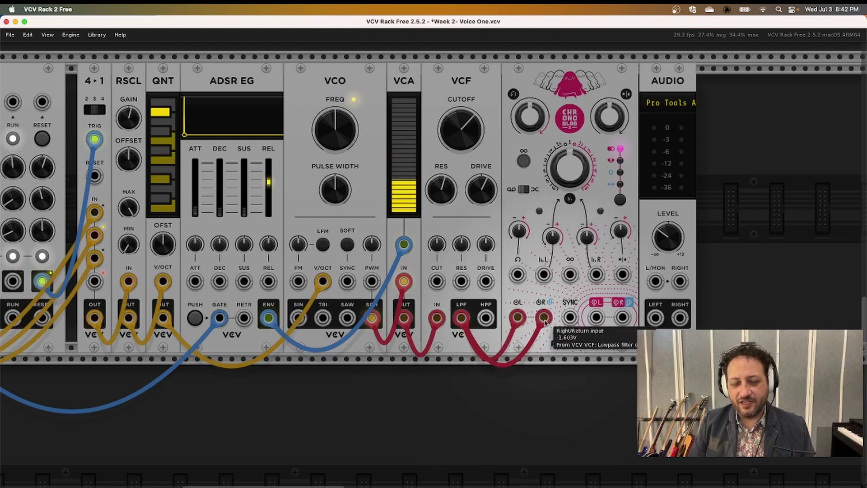
pyautogui.moveTo(544, 318); pyautogui.dragTo(495, 330)
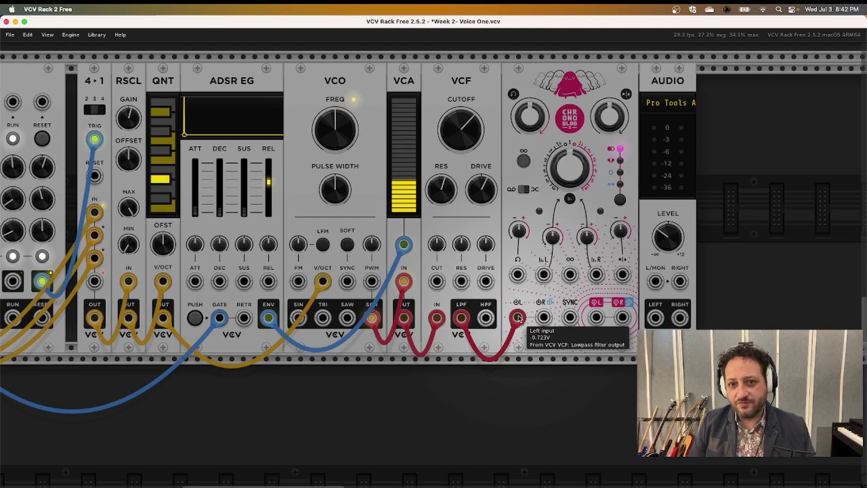
pyautogui.moveTo(518, 318); pyautogui.dragTo(536, 319)
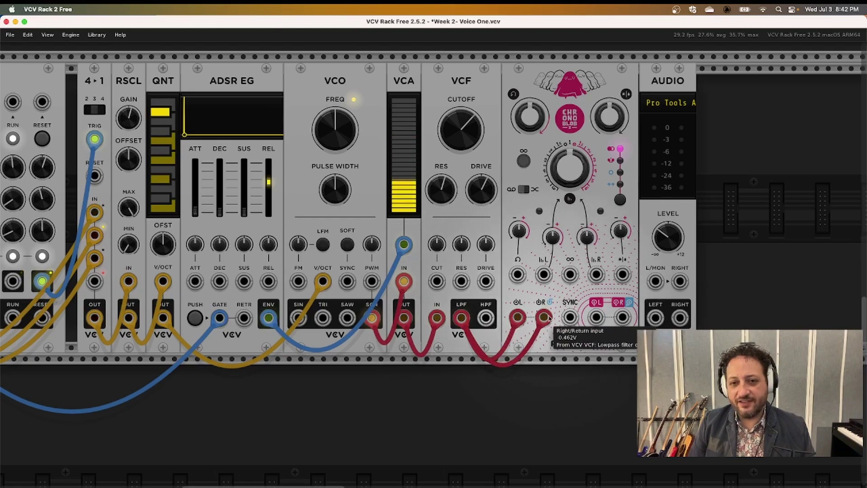
# - Cable Chronoblob2's left and right outputs to Audio L/MON and RIGHT
pyautogui.hscroll(3, 548, 317)
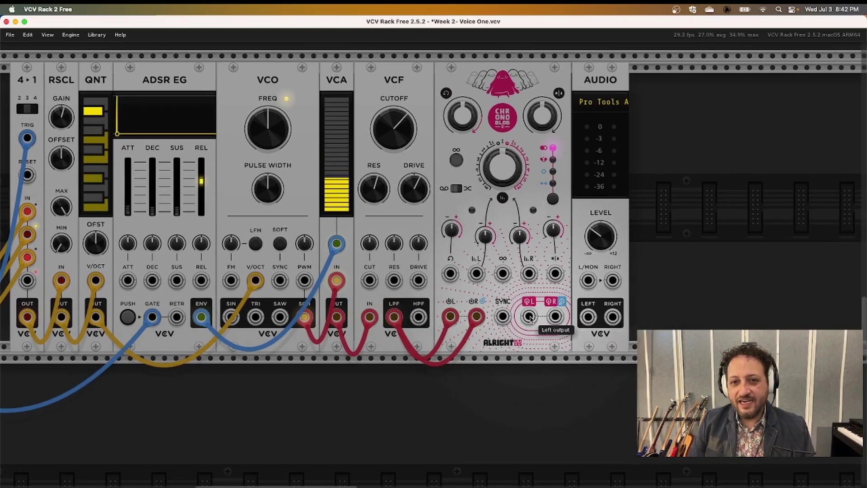
pyautogui.rightClick(531, 318)
pyautogui.click(564, 333)
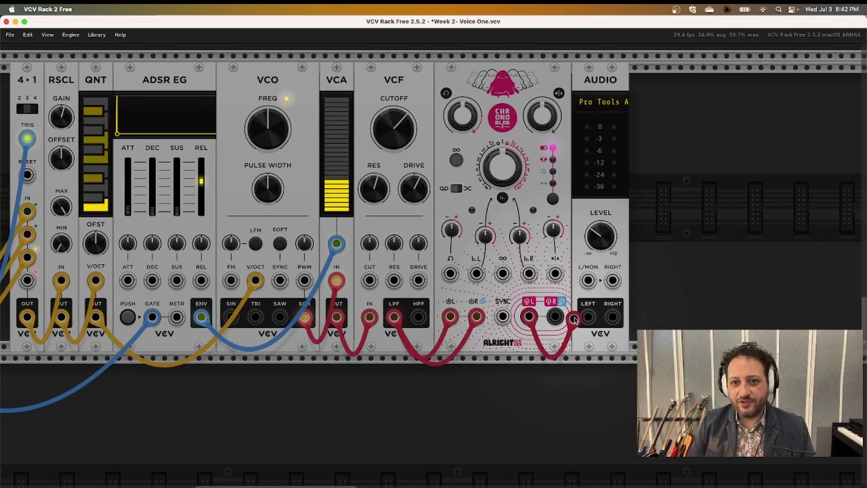
pyautogui.click(588, 281)
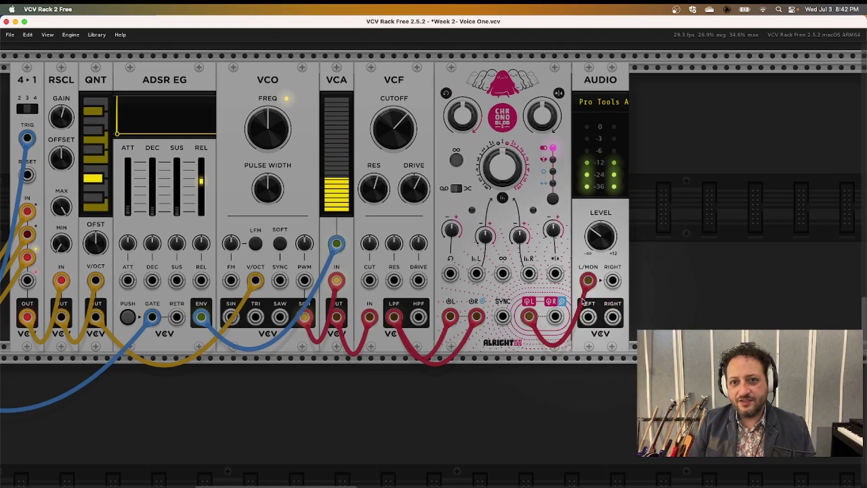
pyautogui.rightClick(555, 317)
pyautogui.click(576, 365)
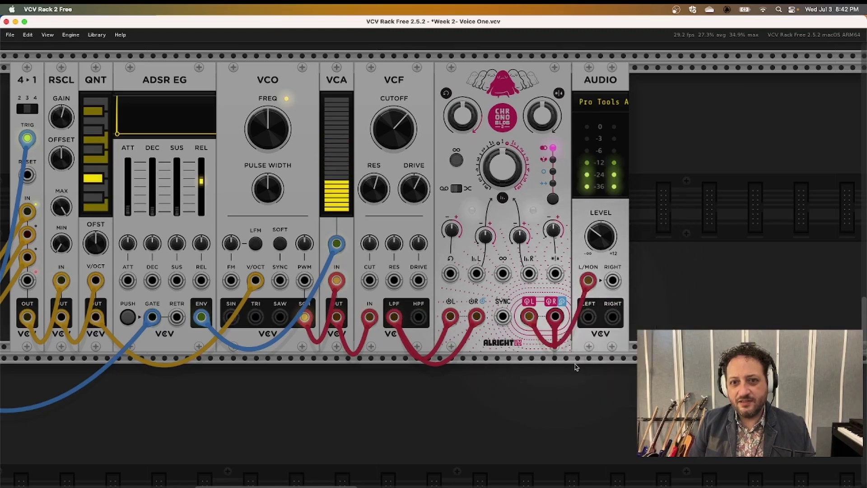
pyautogui.click(612, 281)
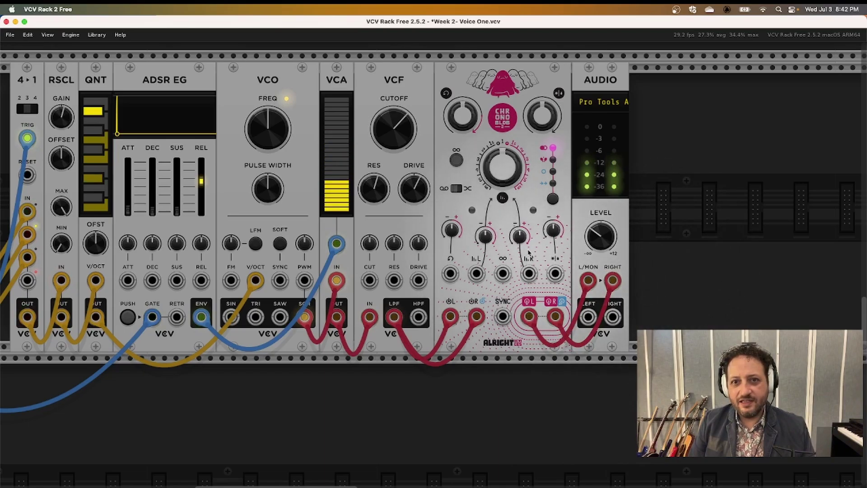
# - Turn Chronoblob2's Delay Time knob down from about 967 ms, undoing the overshoot
pyautogui.moveTo(489, 237)
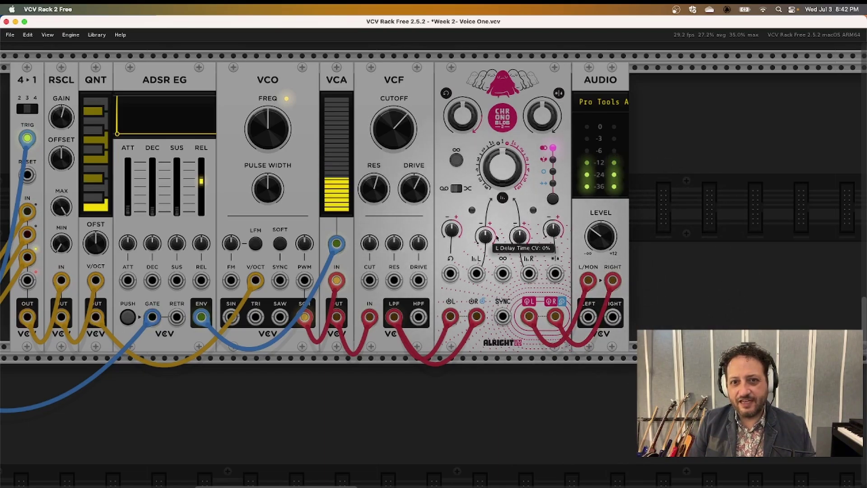
pyautogui.moveTo(503, 185)
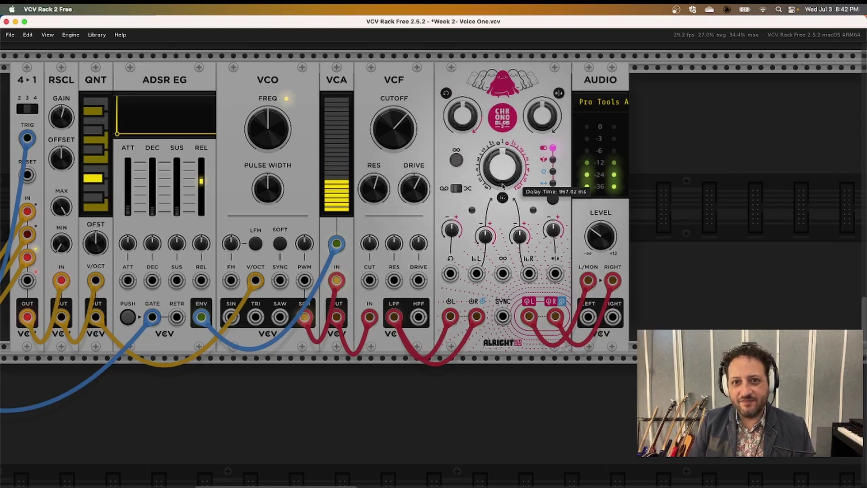
pyautogui.moveTo(504, 182); pyautogui.dragTo(504, 210)
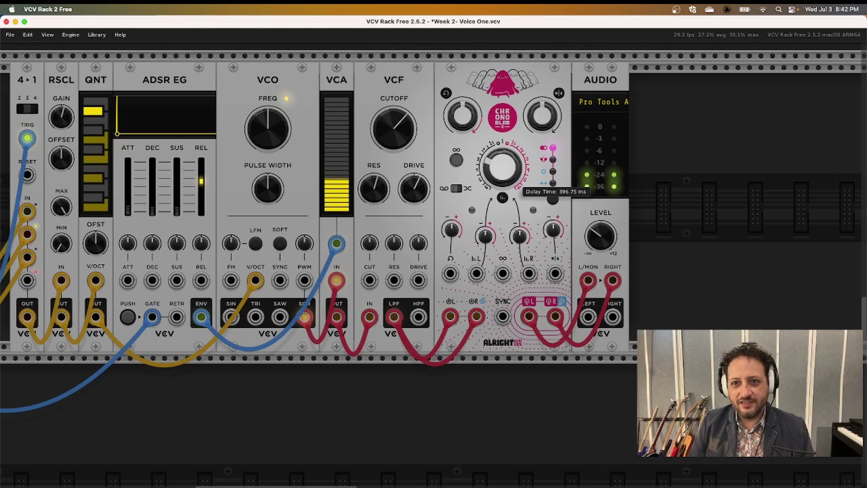
pyautogui.moveTo(505, 209); pyautogui.dragTo(505, 220)
pyautogui.hotkey('ctrl', 'z')
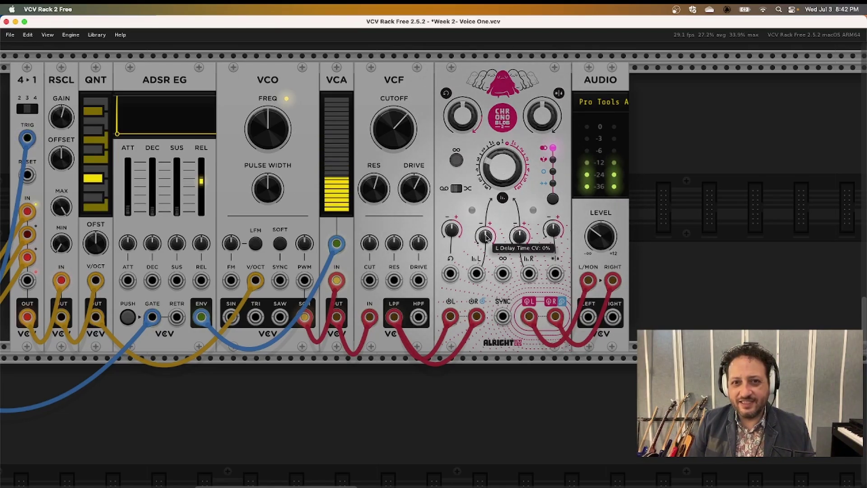
# - Adjust the left delay modulation amount and fine-tune the delay time to about 500 ms
pyautogui.moveTo(485, 235); pyautogui.dragTo(519, 232)
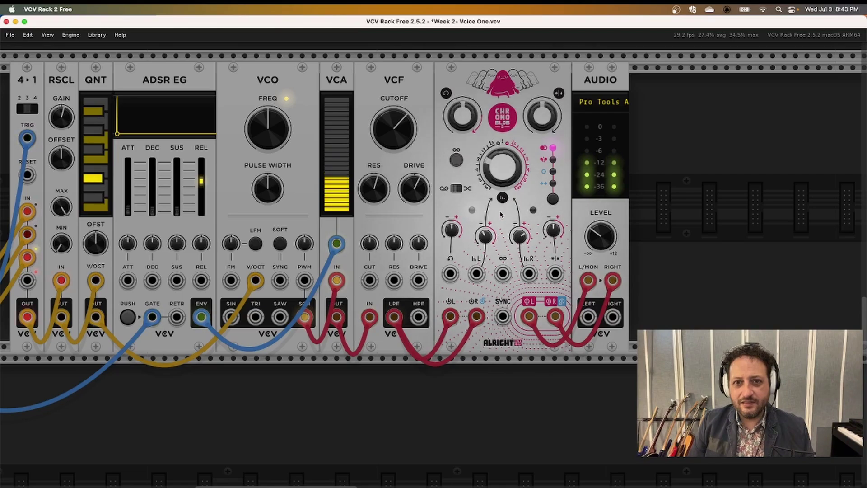
pyautogui.moveTo(492, 169)
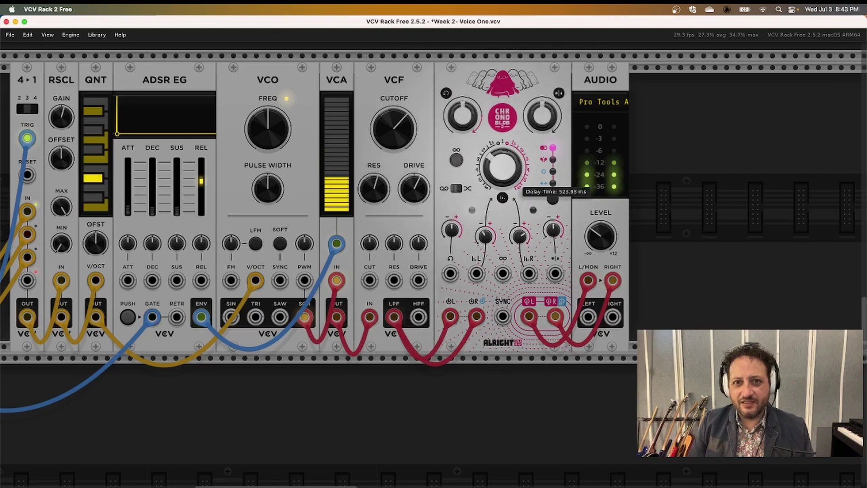
pyautogui.moveTo(492, 169); pyautogui.dragTo(493, 169)
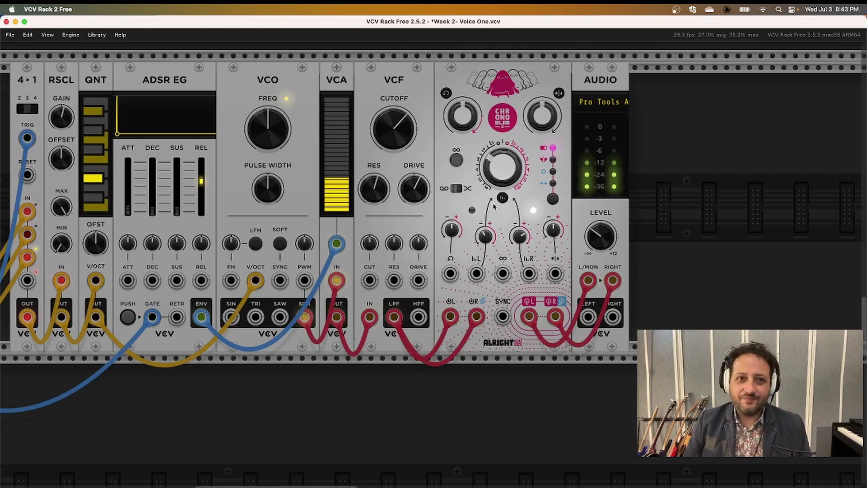
pyautogui.hscroll(-2, 499, 203)
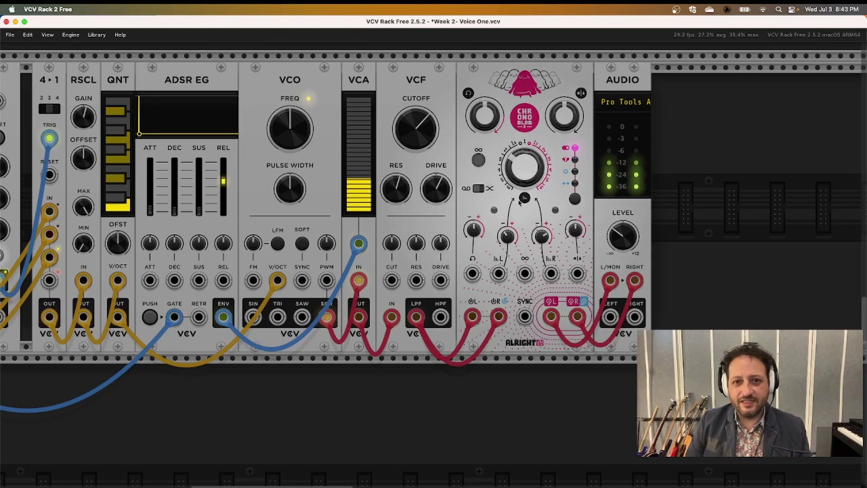
pyautogui.hscroll(-5, 519, 203)
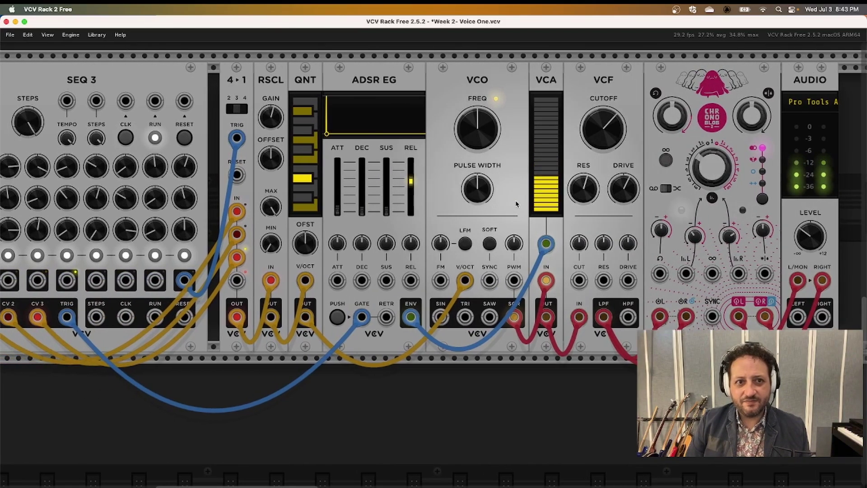
pyautogui.hscroll(3, 516, 204)
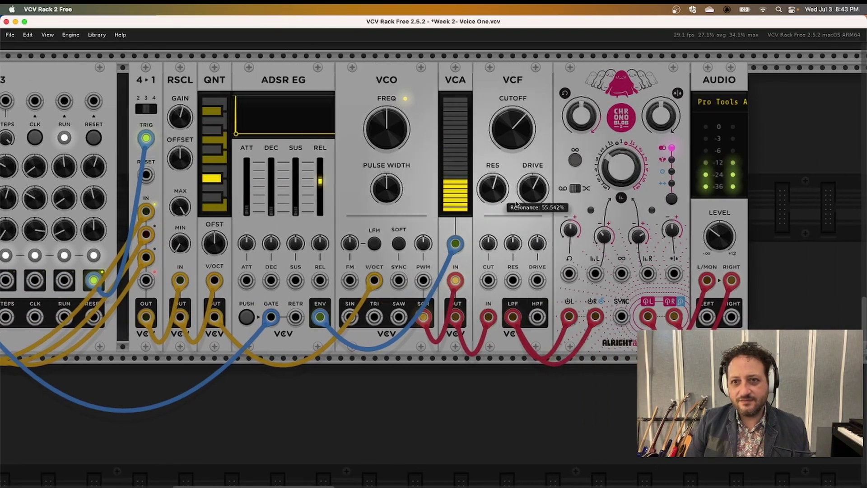
pyautogui.hscroll(2, 516, 204)
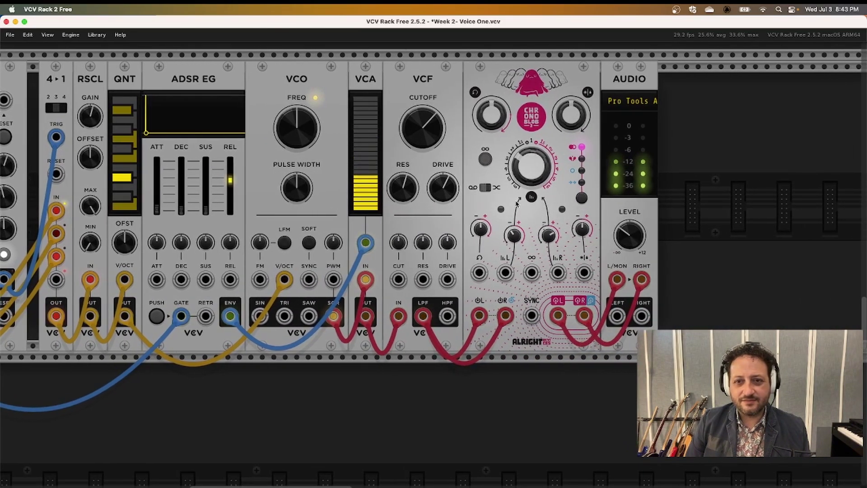
pyautogui.hscroll(-5, 516, 204)
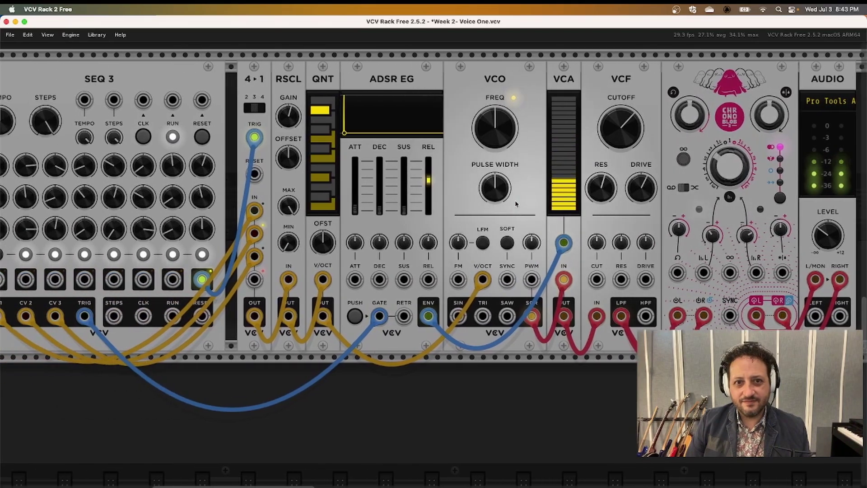
pyautogui.scroll(-1, 516, 204)
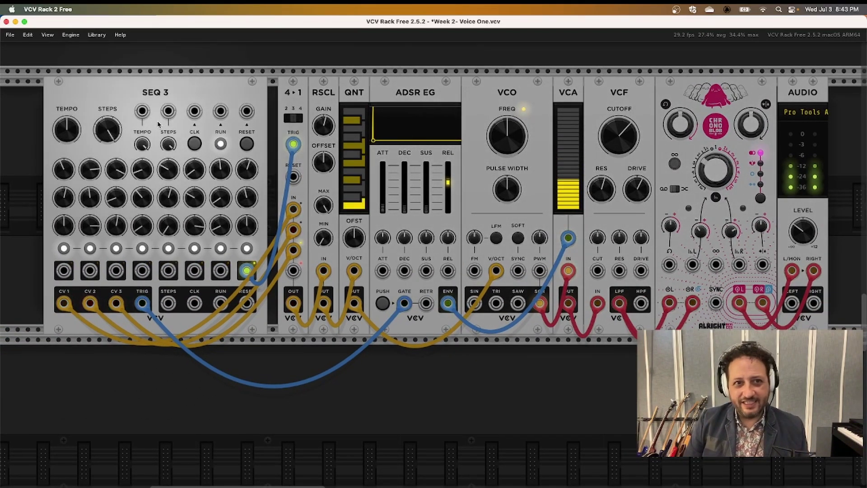
# - Turn the SEQ 3 Tempo knob down from 120 bpm to about 26.7 bpm
pyautogui.moveTo(66, 130)
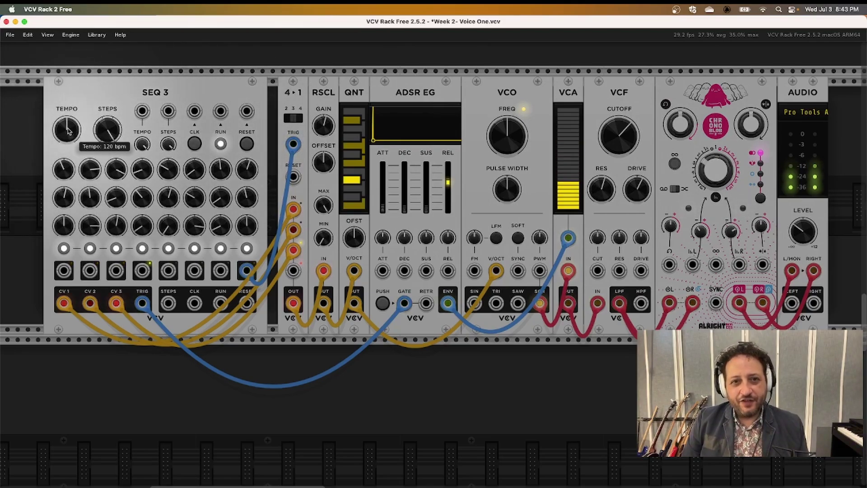
pyautogui.moveTo(67, 130); pyautogui.dragTo(67, 166)
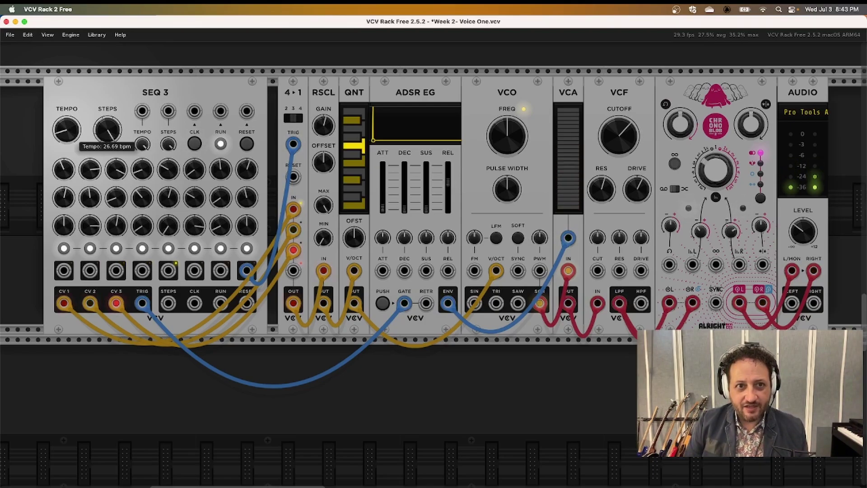
pyautogui.moveTo(67, 130); pyautogui.dragTo(67, 128)
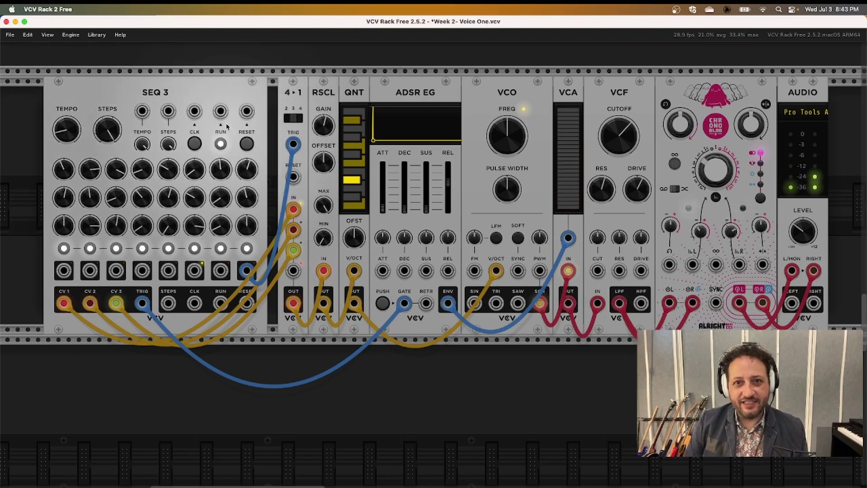